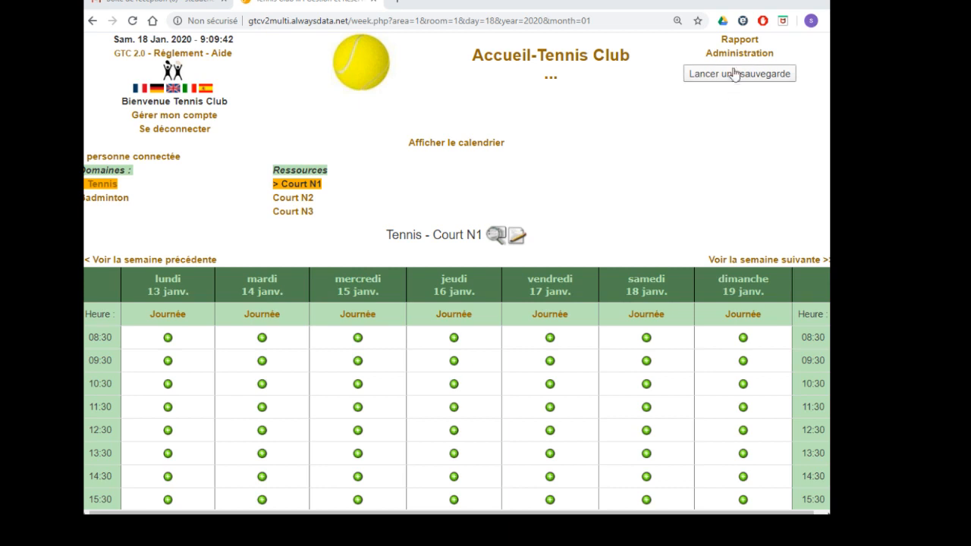
Step: Open the user list in the club administration and examine the members table, the active subscriber summary and the mailing section
click(731, 59)
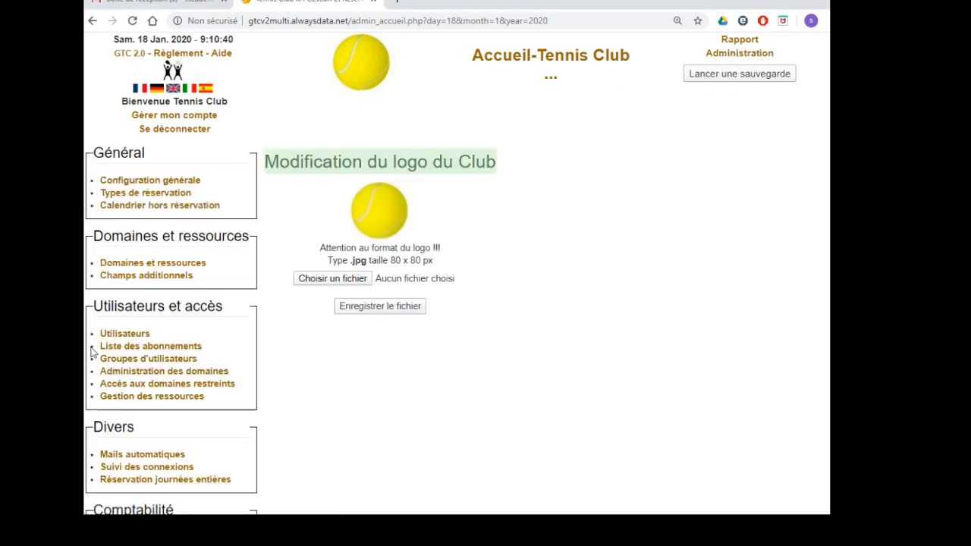
click(135, 337)
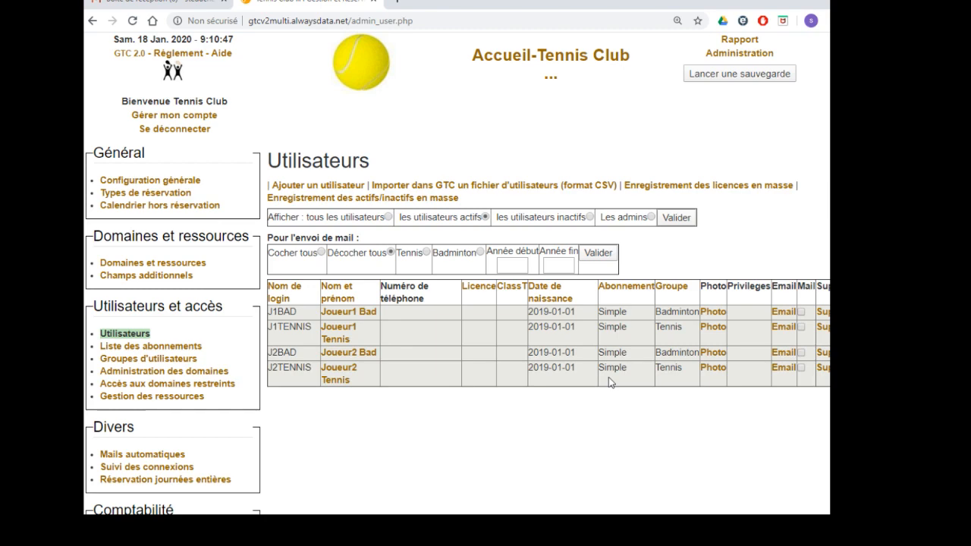
scroll(608, 377, down, 3)
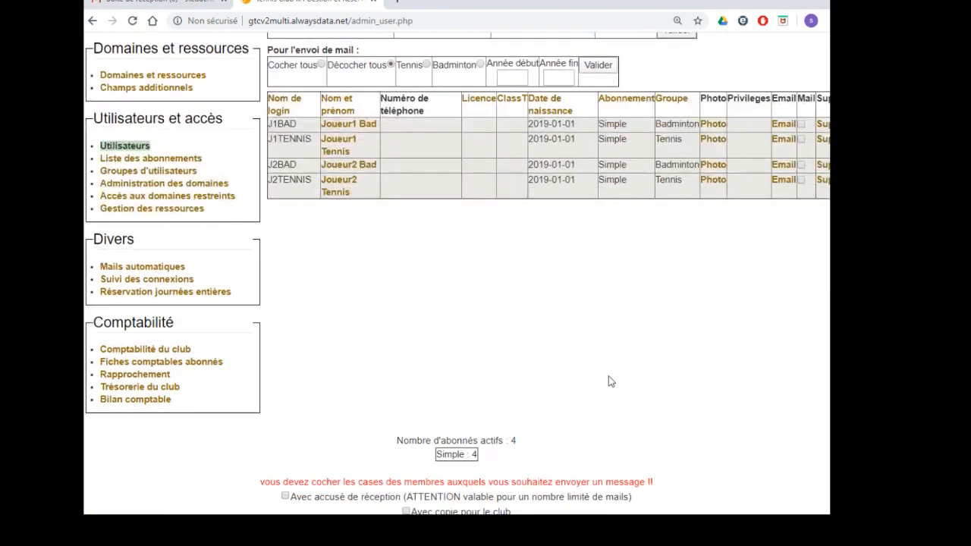
scroll(611, 380, up, 3)
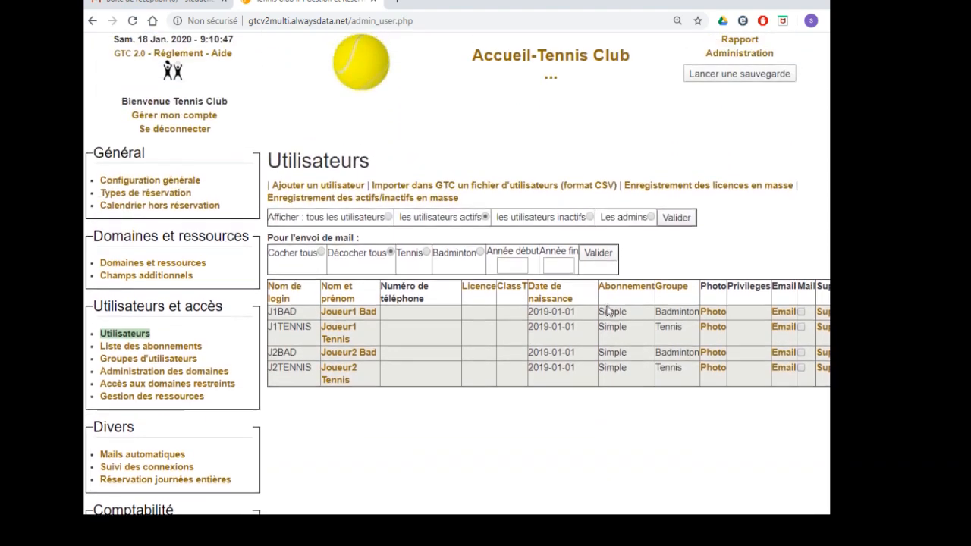
scroll(606, 338, down, 3)
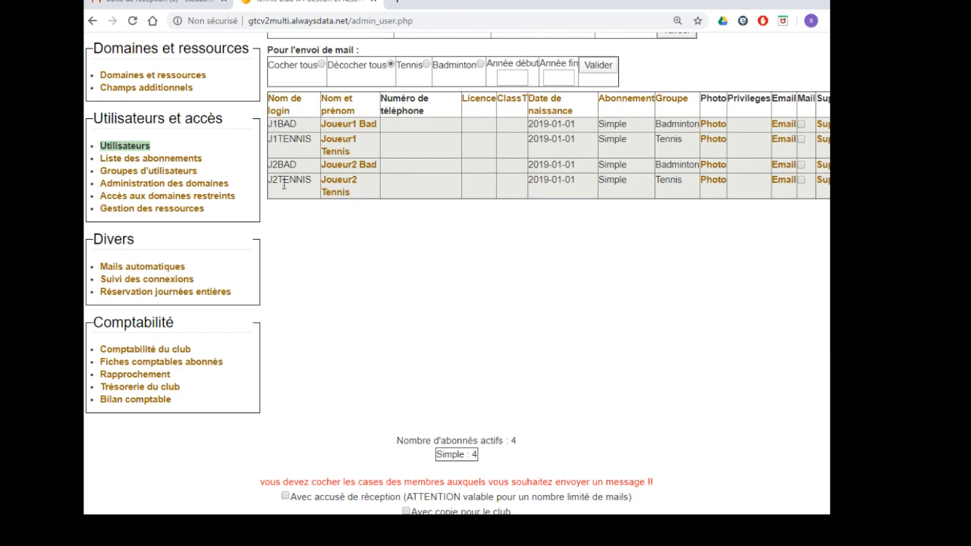
scroll(464, 330, down, 2)
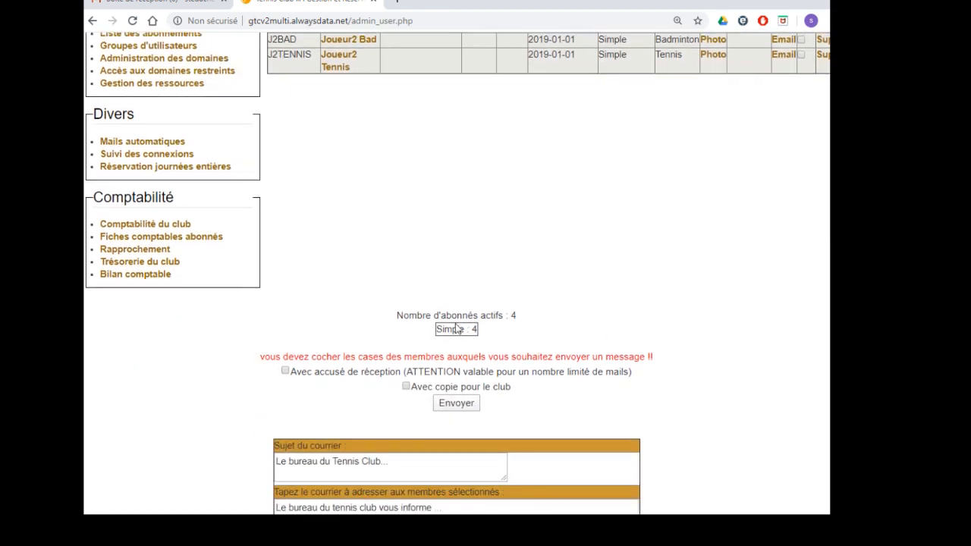
scroll(475, 333, up, 2)
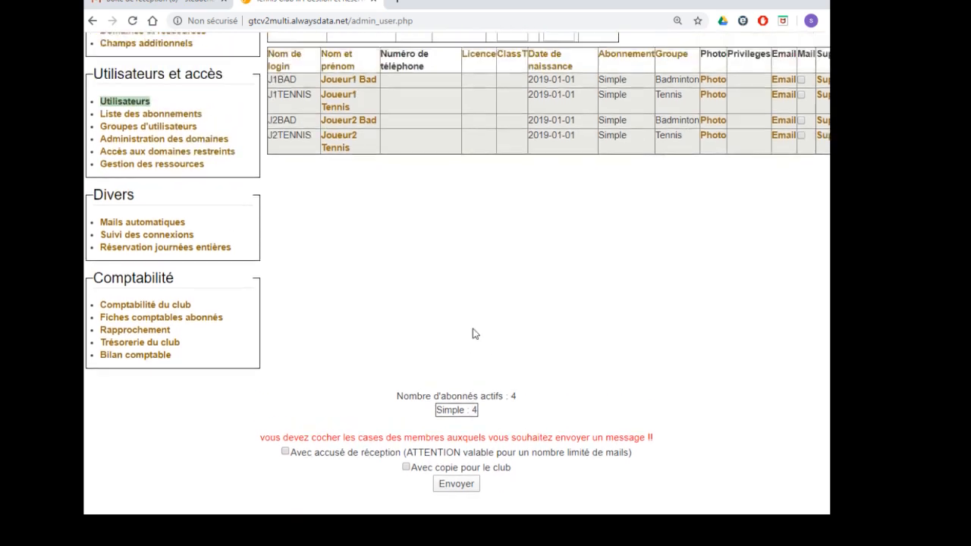
scroll(472, 334, down, 2)
scroll(552, 281, up, 2)
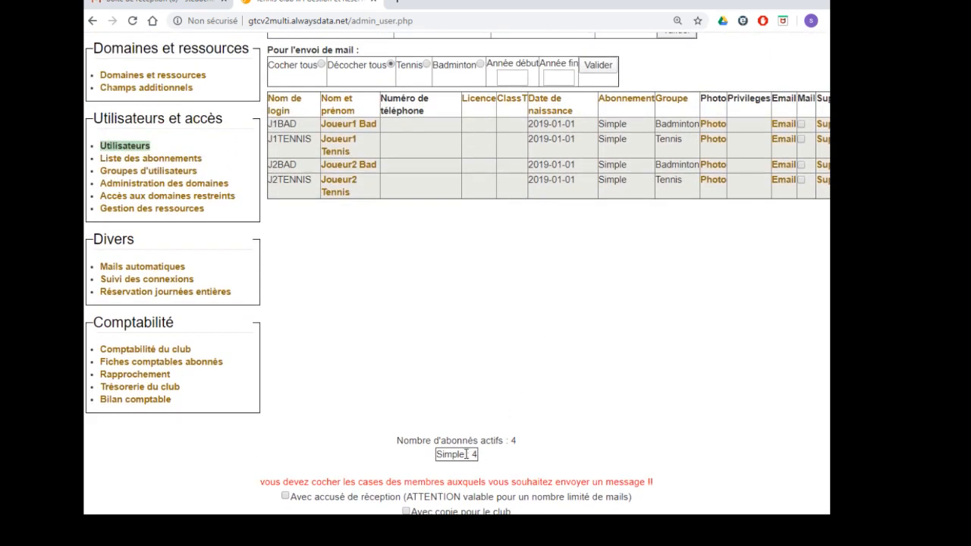
scroll(455, 448, up, 2)
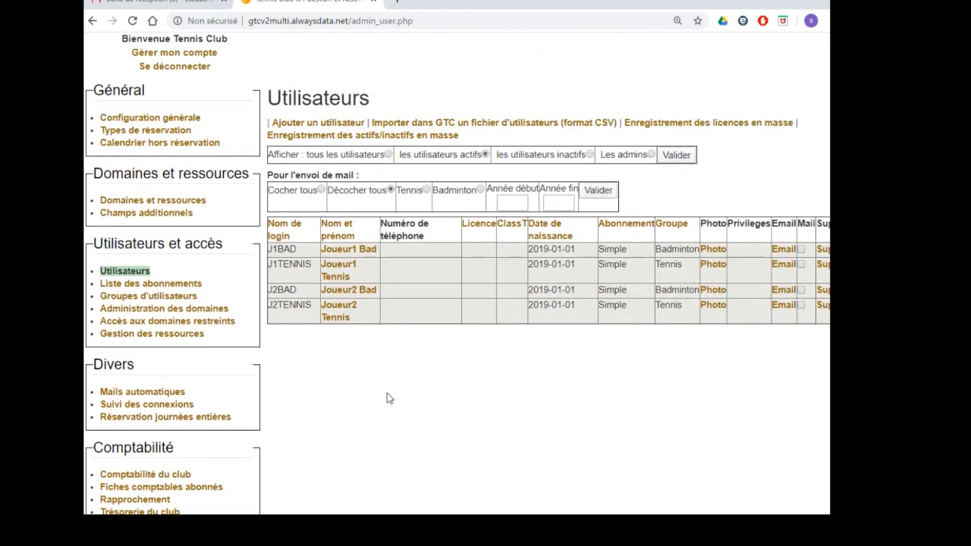
Step: Review the club's subscription types, each member's group, the user groups, and the domains and resources
click(129, 285)
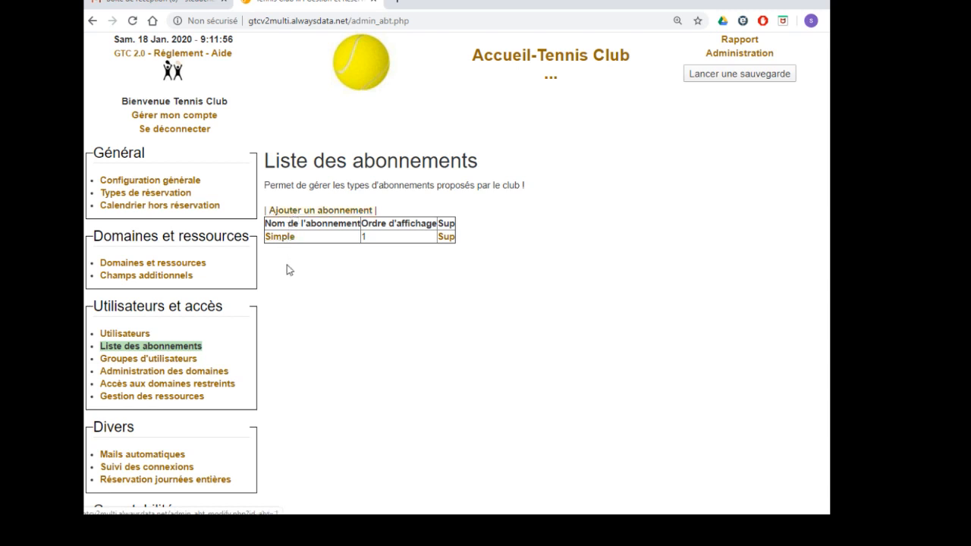
click(125, 335)
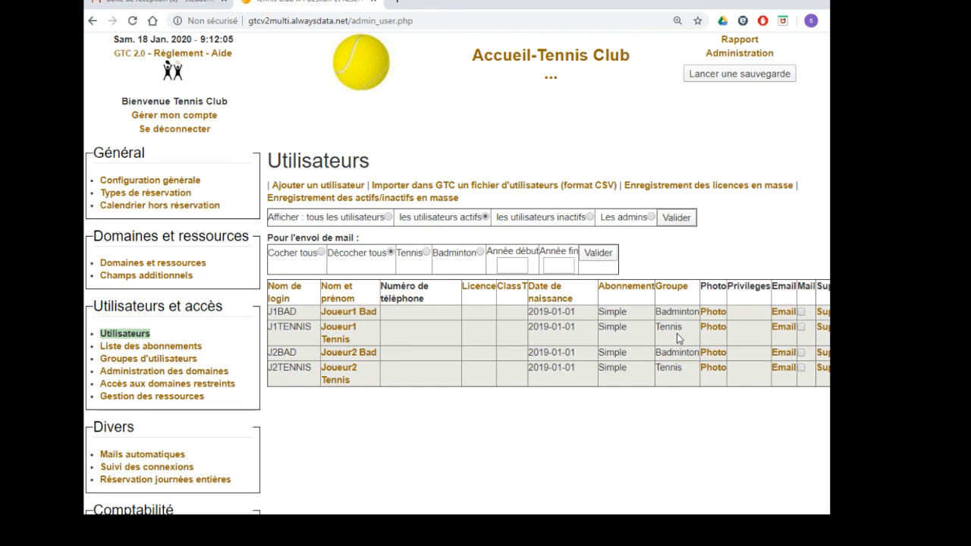
click(145, 362)
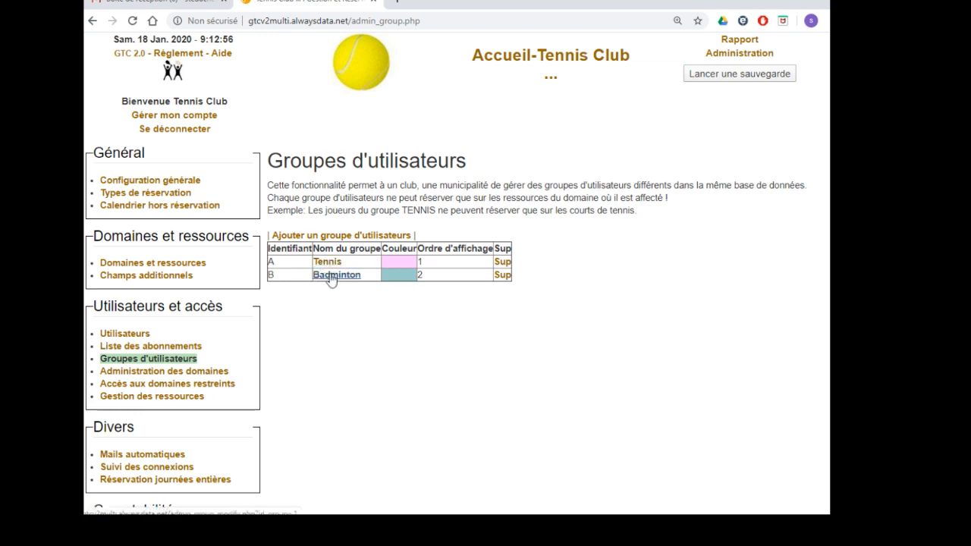
click(164, 262)
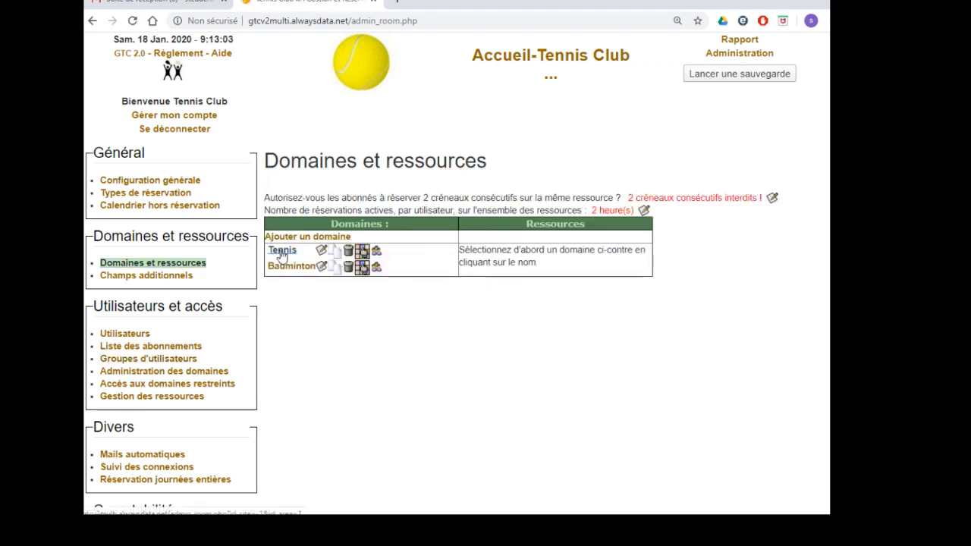
click(158, 359)
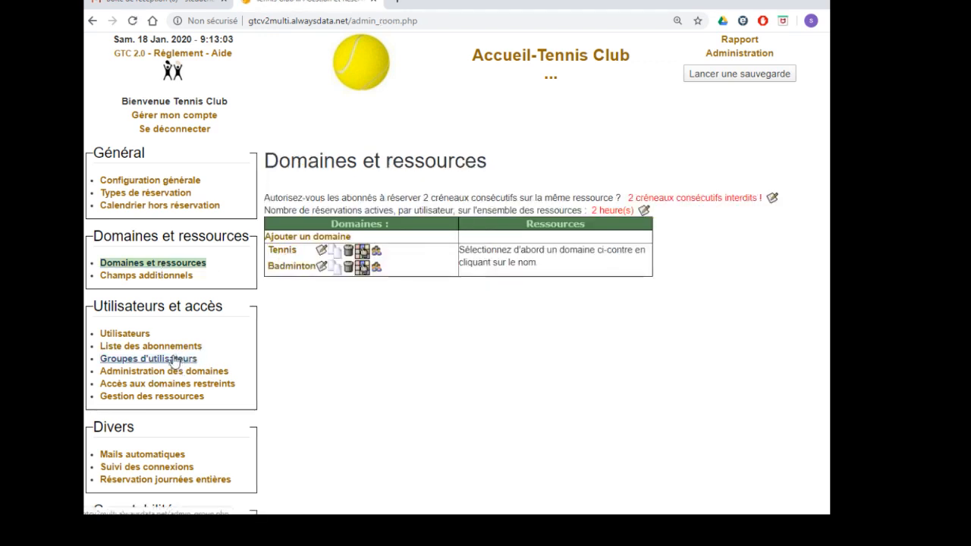
Step: Start adding a new user from the user list and set the identifier to J3BAD
click(125, 334)
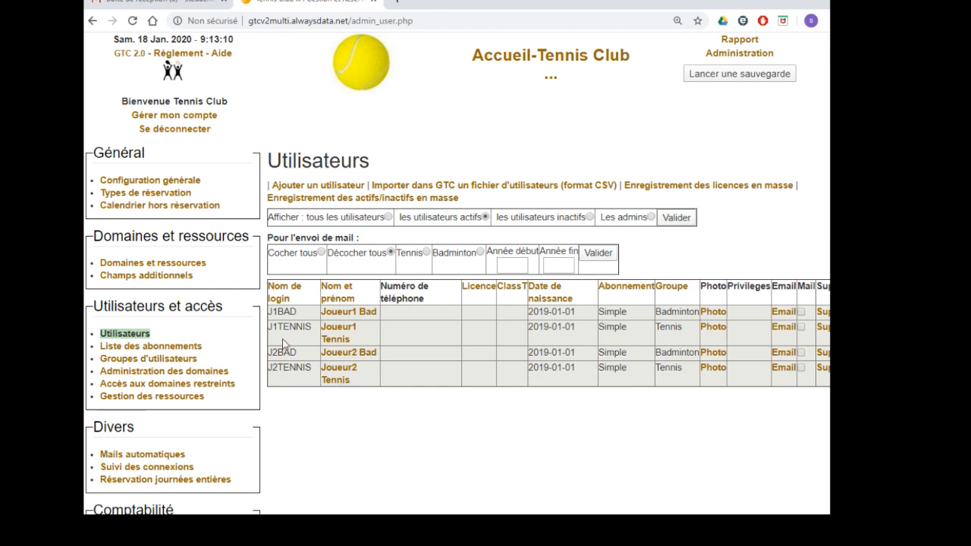
click(296, 187)
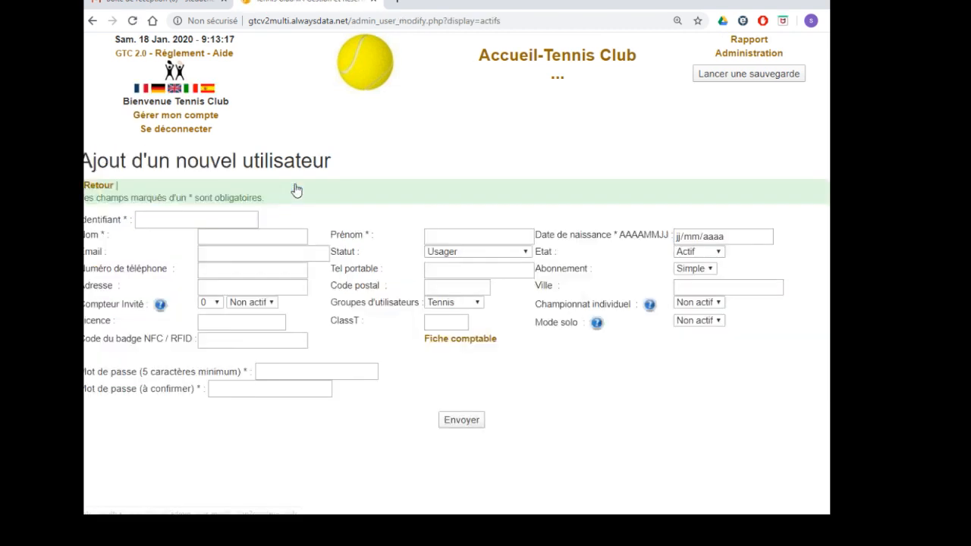
click(181, 222)
text(J3)
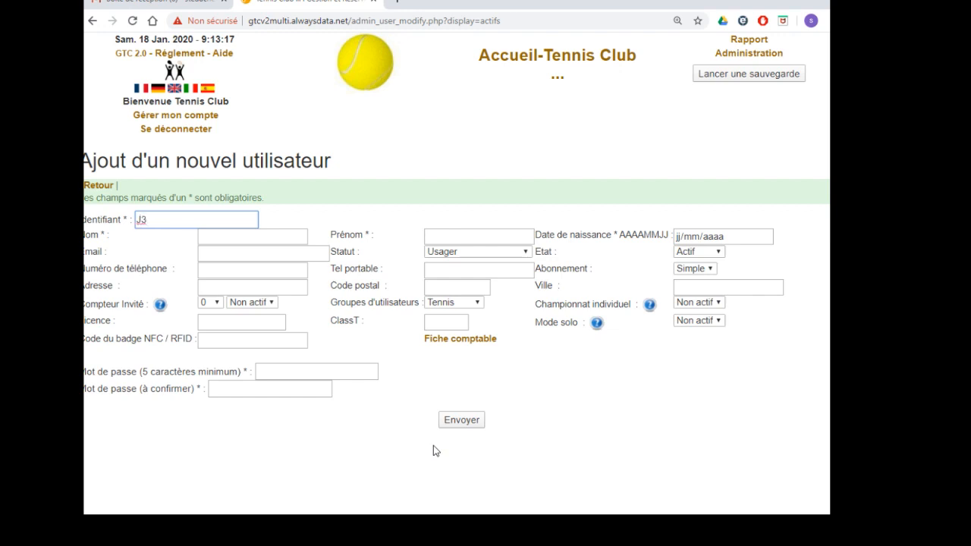
text(BAD)
Step: Fill in the new user's last name, first name and date of birth
click(208, 237)
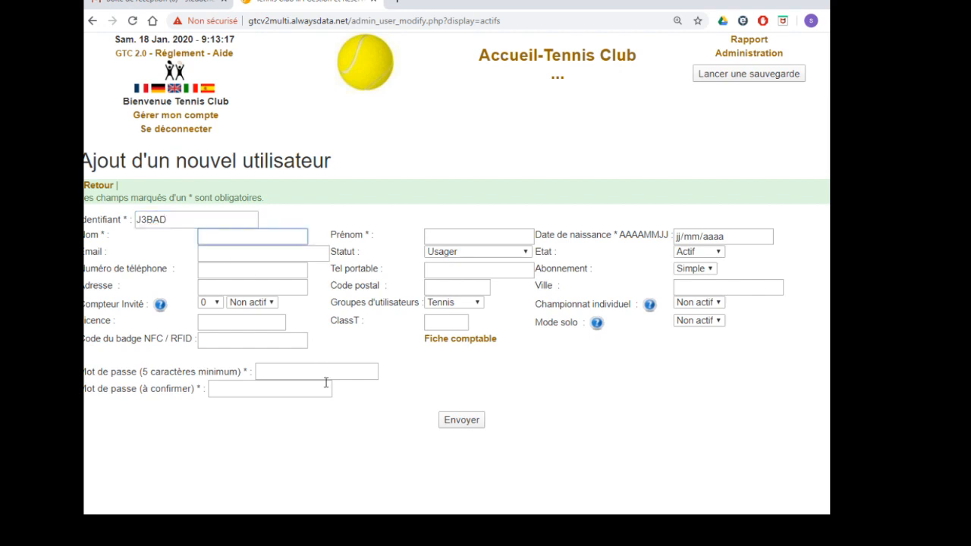
text(Joueur3)
click(442, 236)
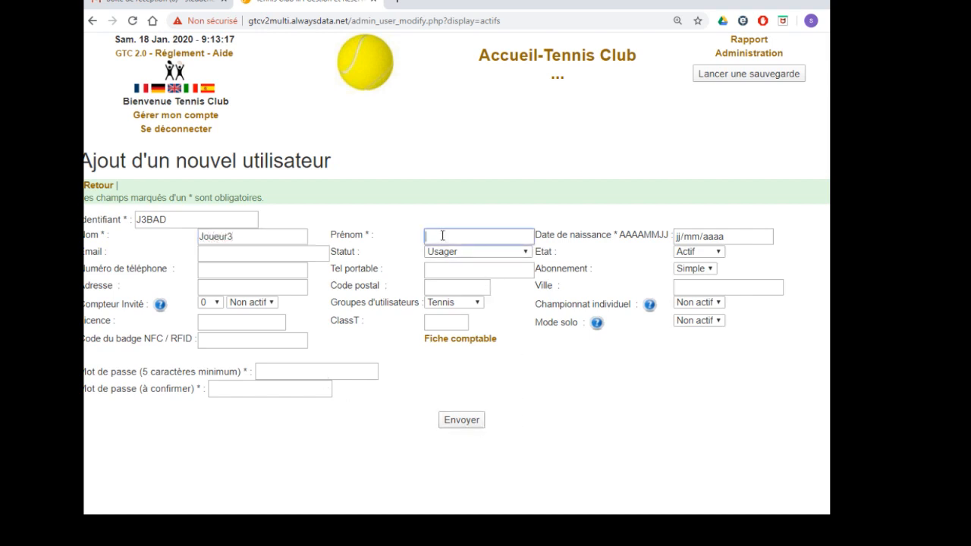
text(Bad)
click(676, 237)
text(01/01/)
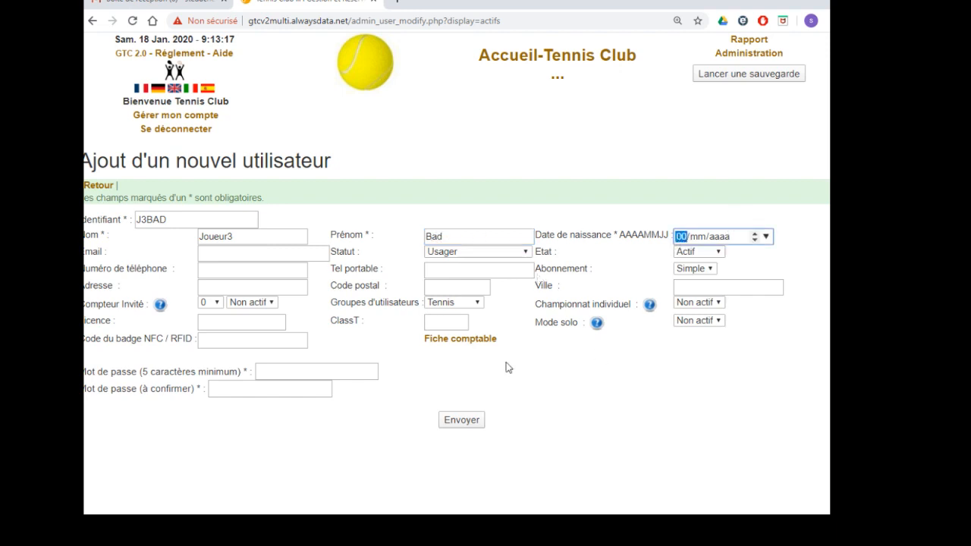
text(2019)
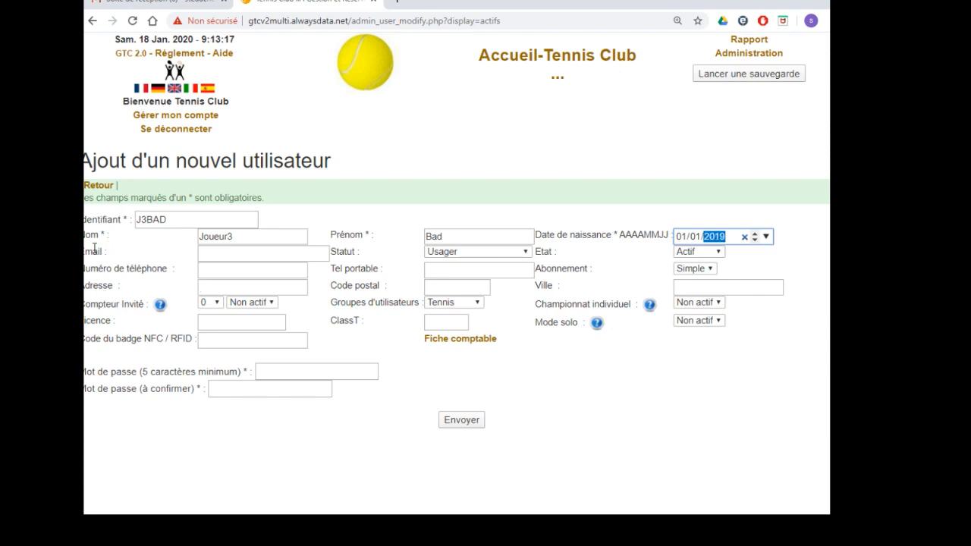
Step: Leave the email empty and keep the status Usager, the state Actif and the subscription Simple for the new user
click(207, 255)
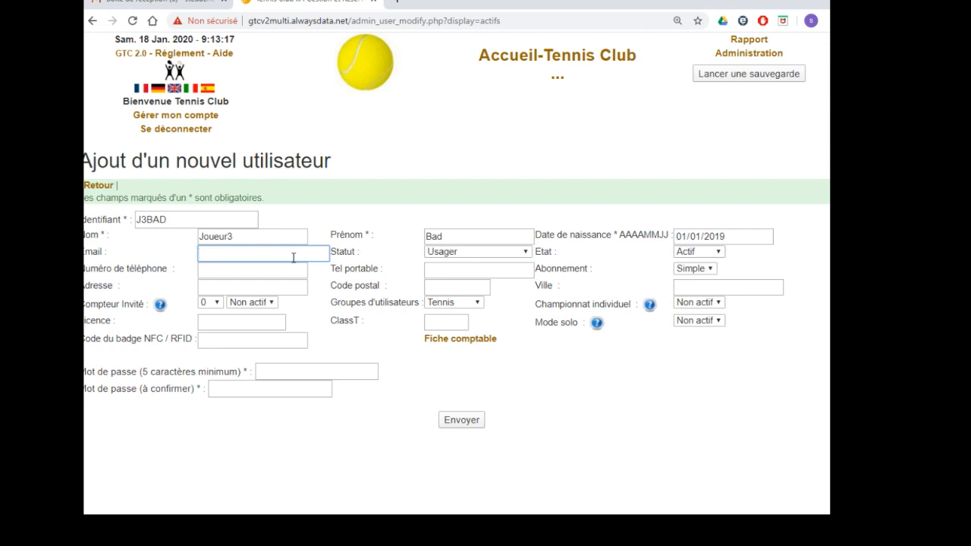
click(446, 256)
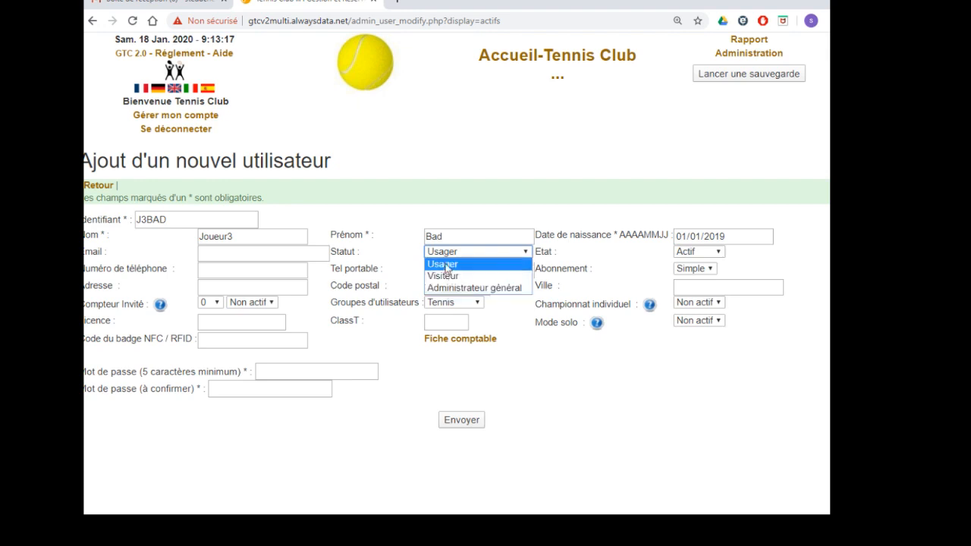
click(446, 267)
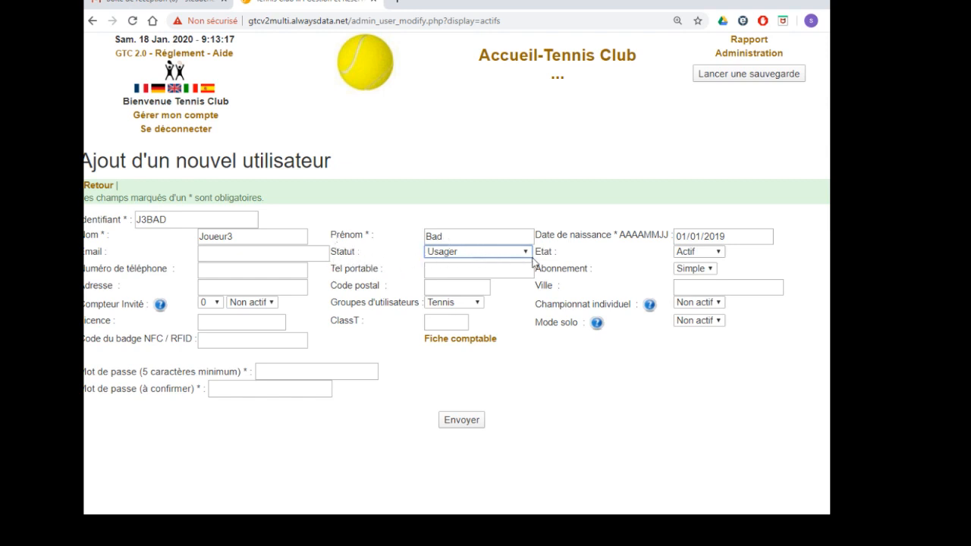
click(694, 252)
click(694, 251)
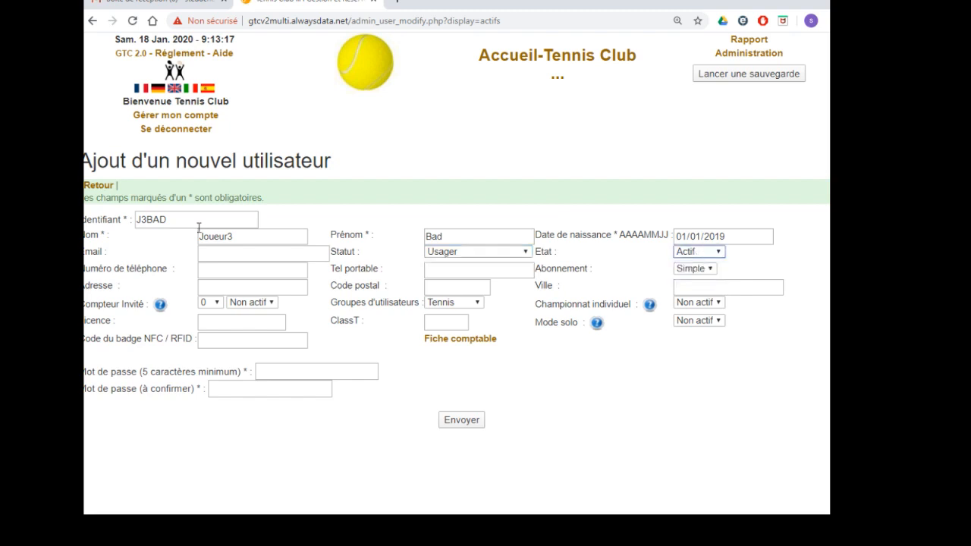
click(710, 272)
click(705, 273)
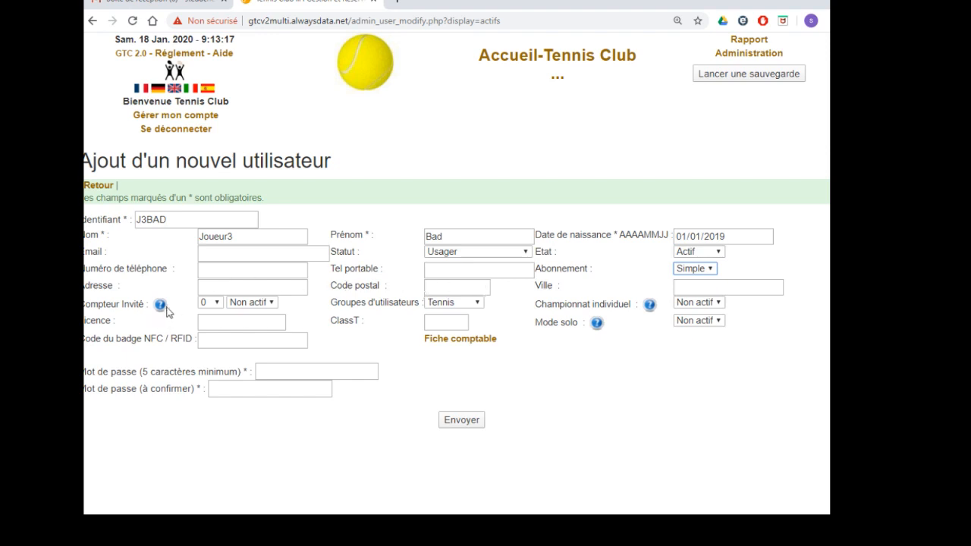
Step: Activate the user's Compteur Invité with a value of 20 and assign the user to the Badminton group
mouse_move(166, 305)
click(251, 303)
click(246, 314)
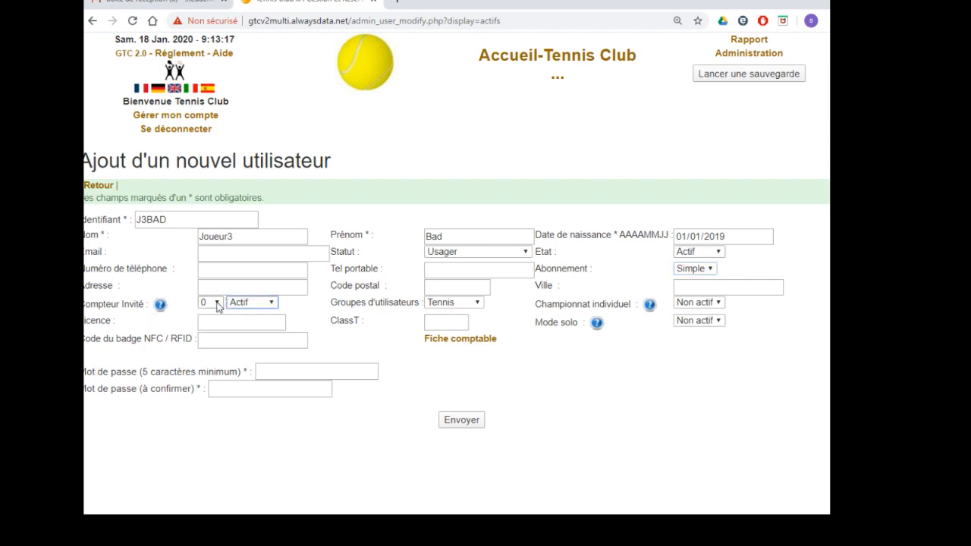
click(215, 303)
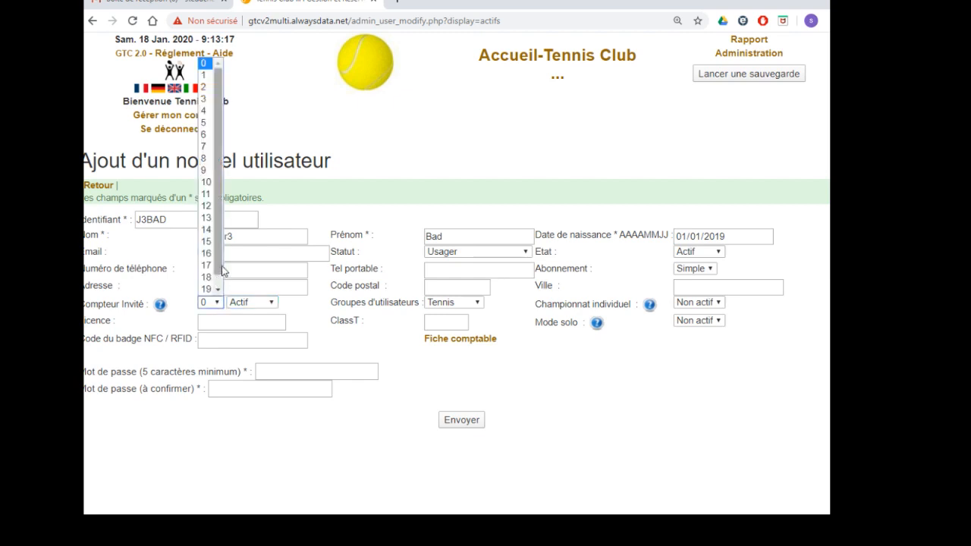
scroll(220, 271, down, 1)
click(207, 289)
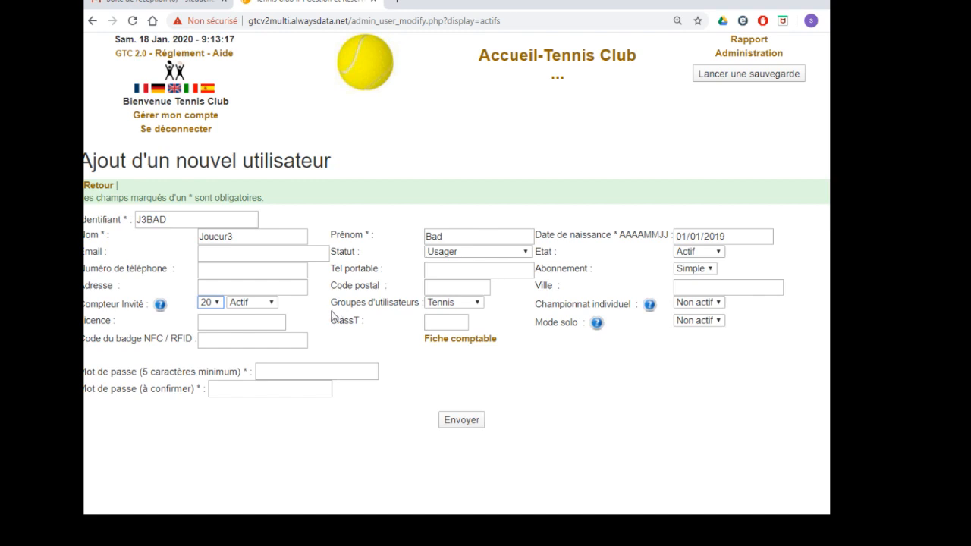
click(457, 306)
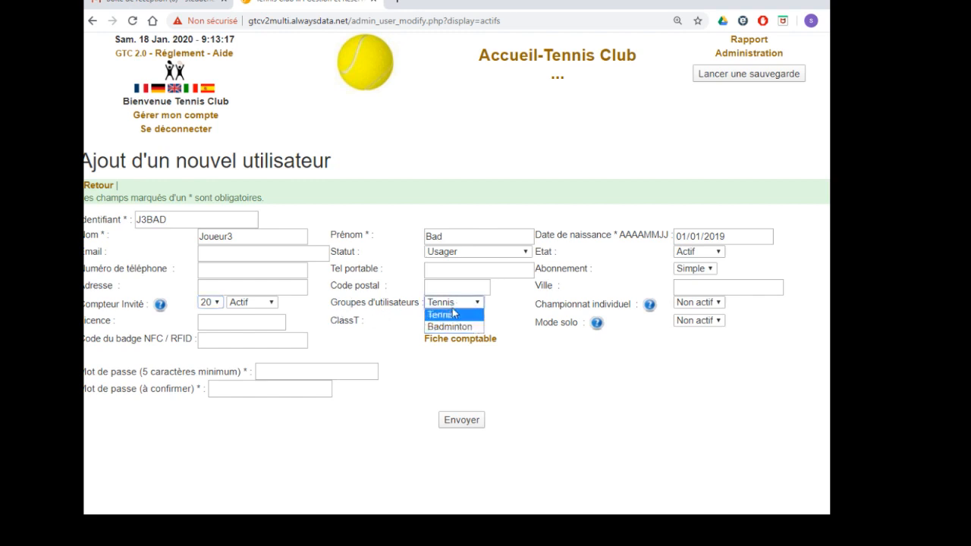
click(454, 327)
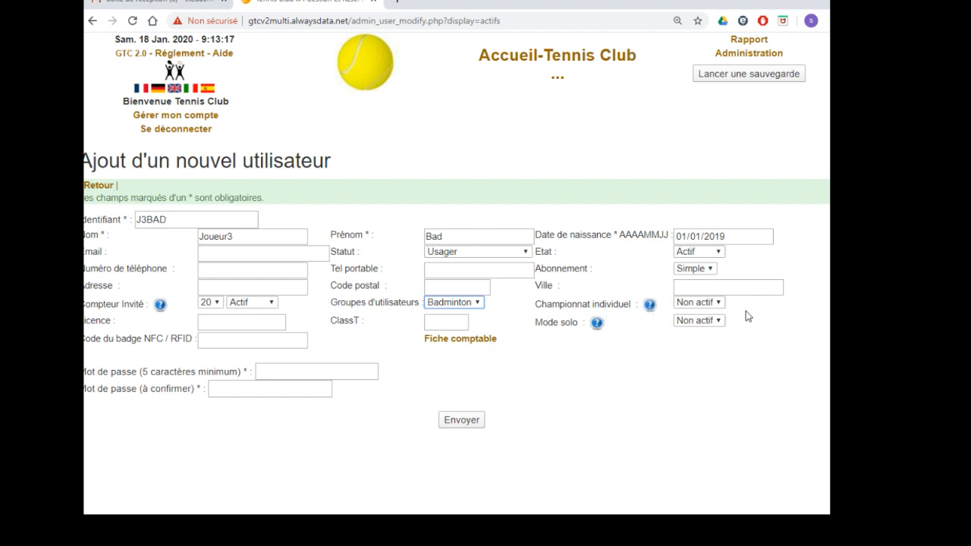
Step: Set both Championnat individuel and Mode solo to Actif for the new user
click(717, 303)
click(698, 315)
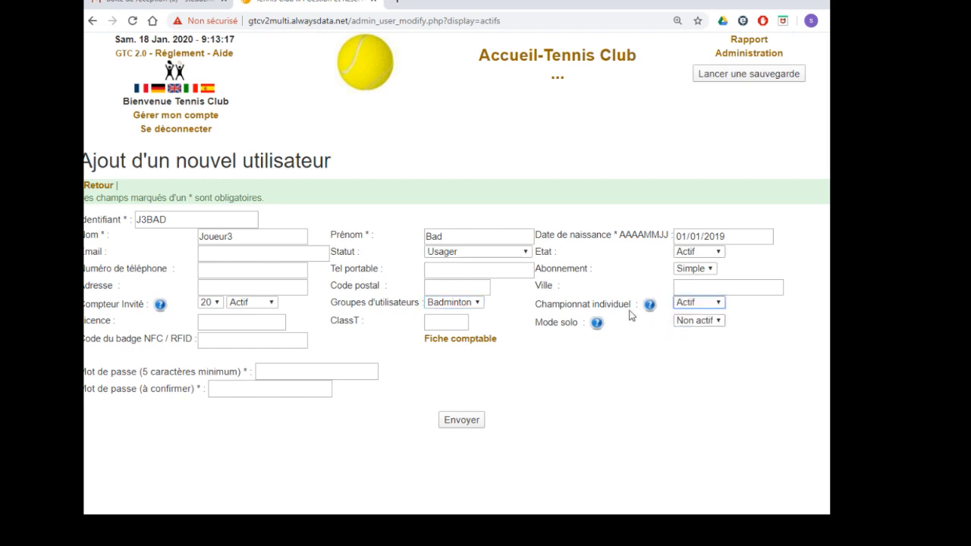
mouse_move(650, 307)
mouse_move(597, 325)
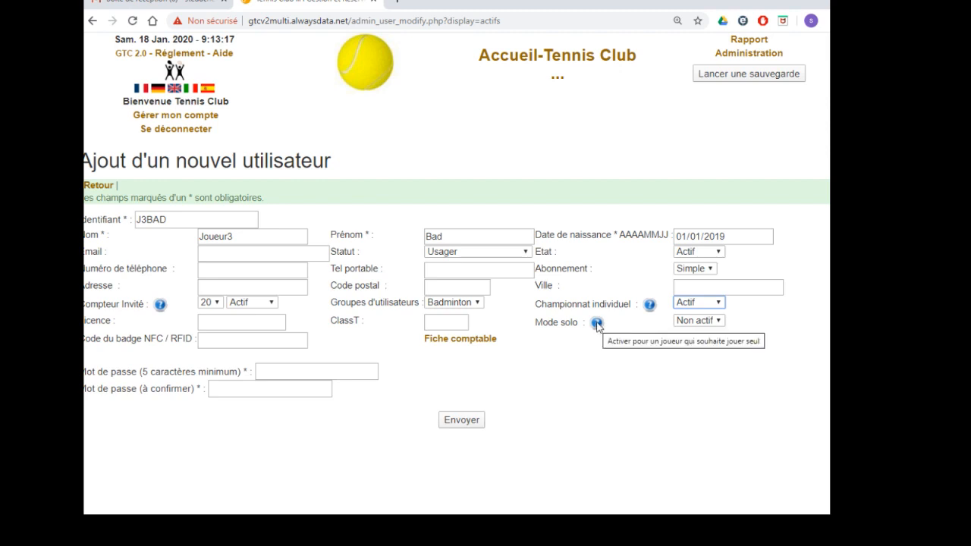
click(704, 321)
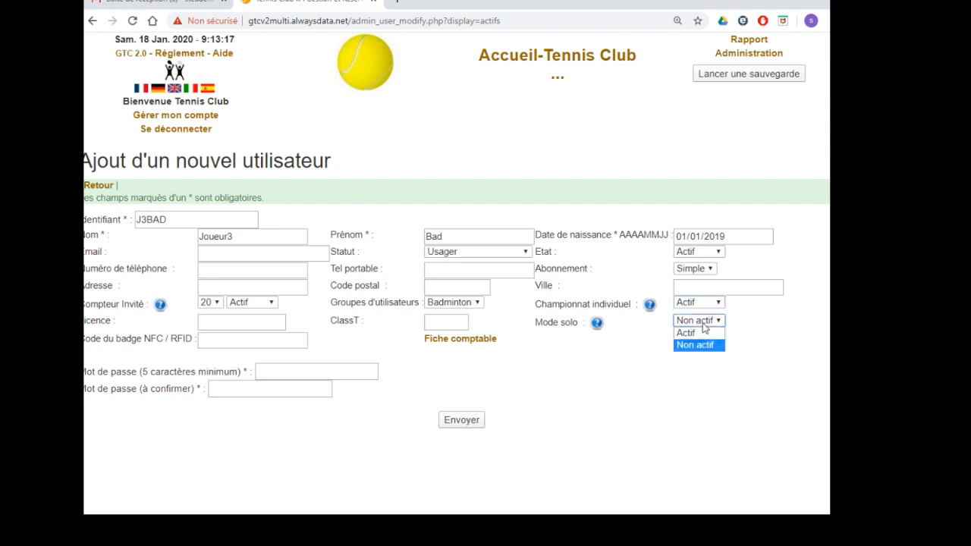
click(696, 332)
mouse_move(597, 325)
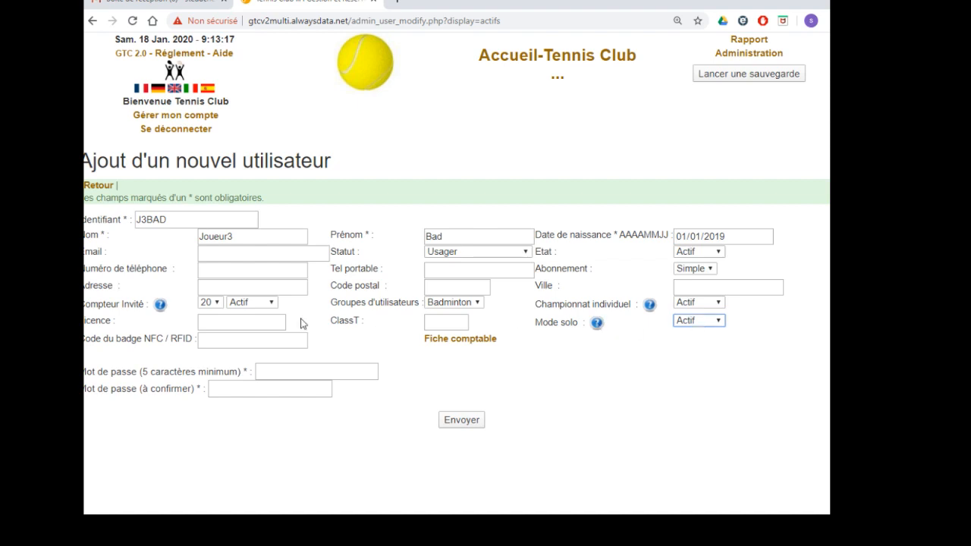
Step: Enter a password for the new user and repeat it in the confirmation field
click(279, 370)
text(•)
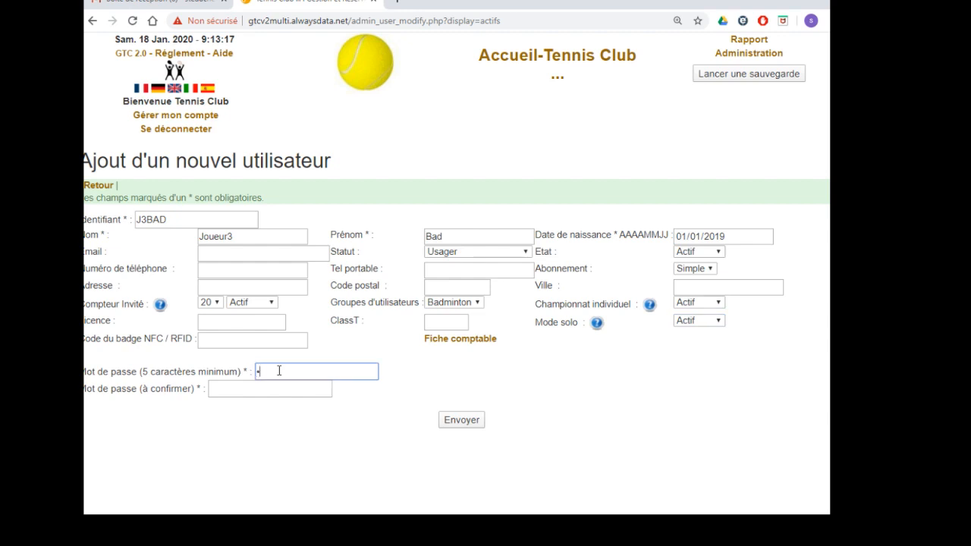
text(•••••••)
click(289, 391)
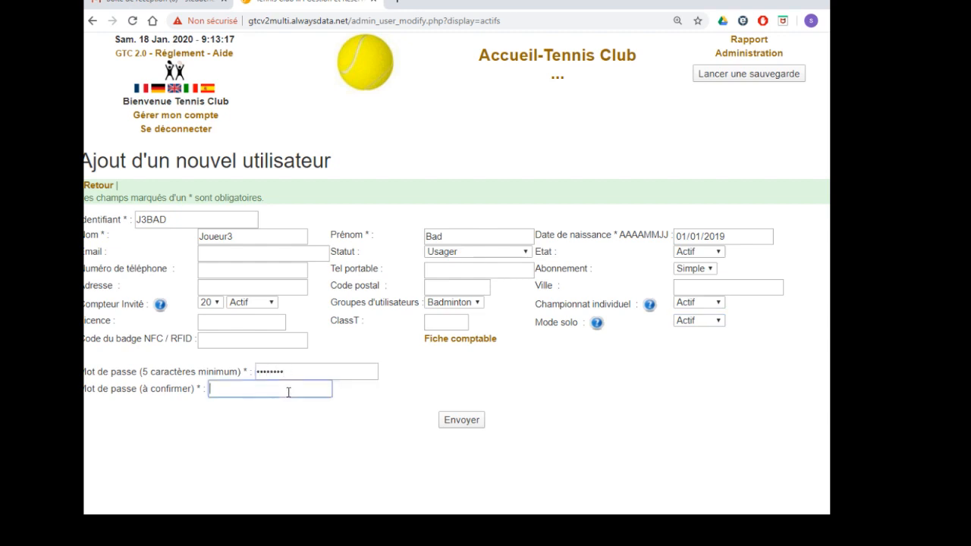
text(••••••••)
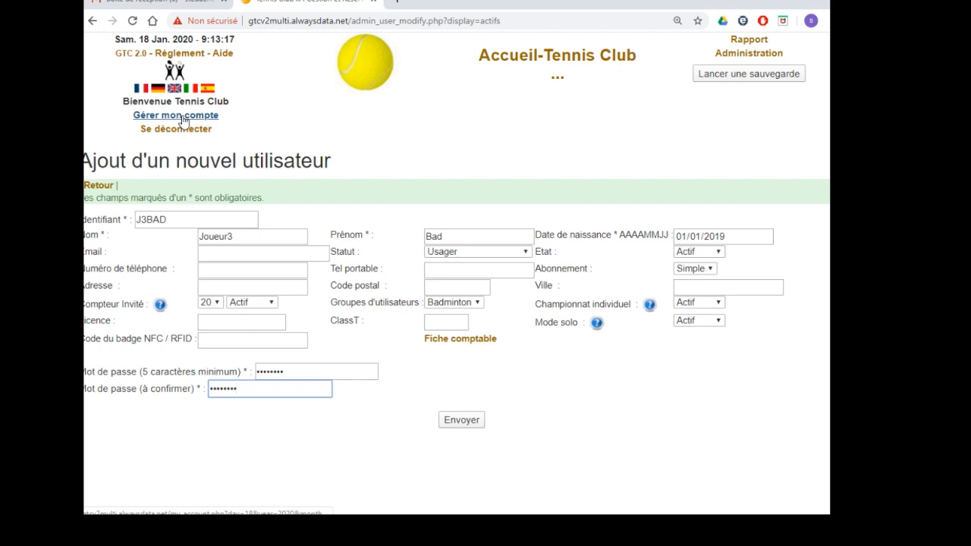
Step: Submit the new user form, acknowledge the creation notice and return to the user list
click(459, 425)
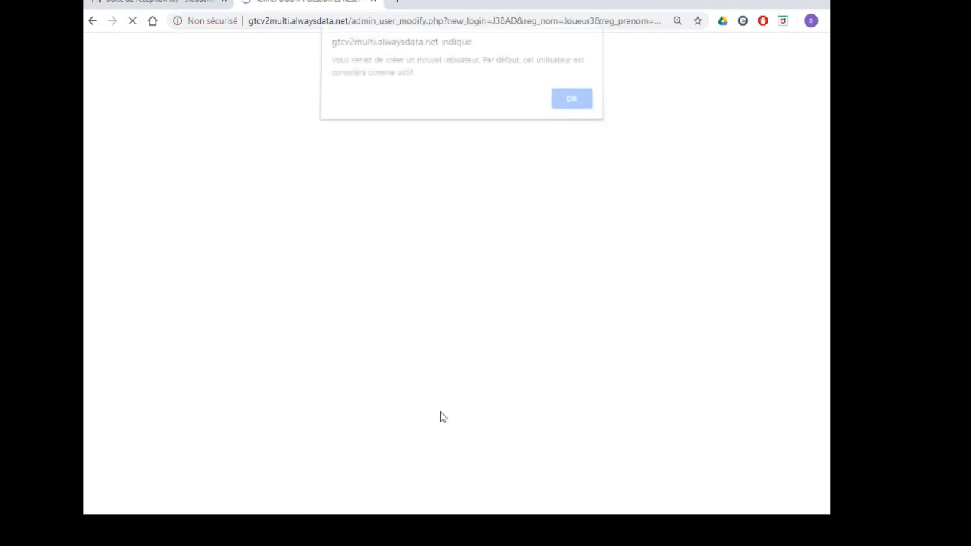
click(575, 106)
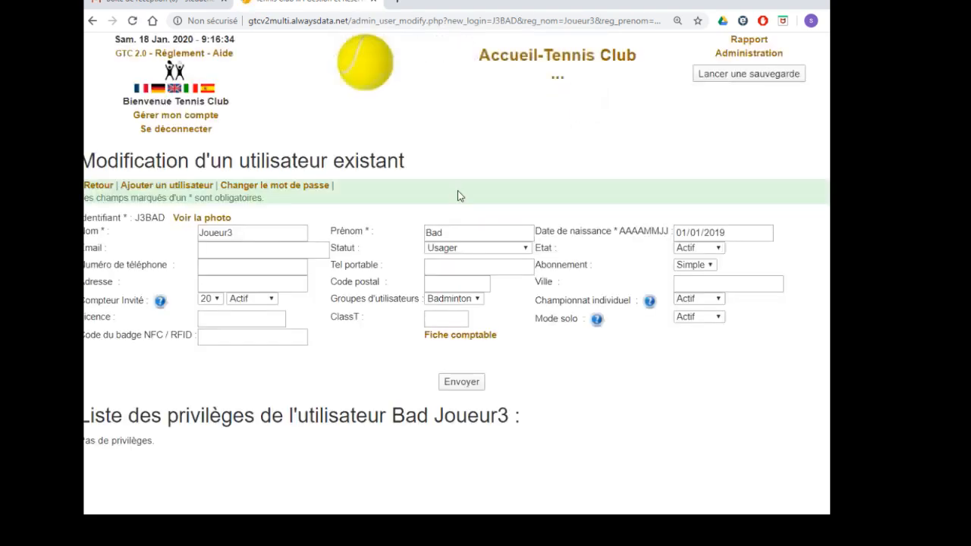
click(99, 186)
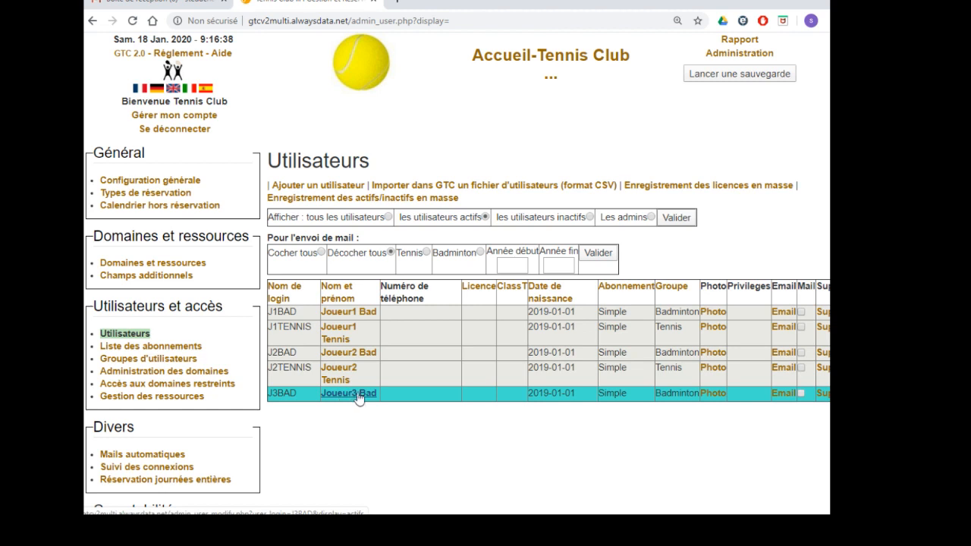
Step: Mark the Tennis group as mail recipients and replace the mail subject with "sujet"
click(426, 253)
click(599, 253)
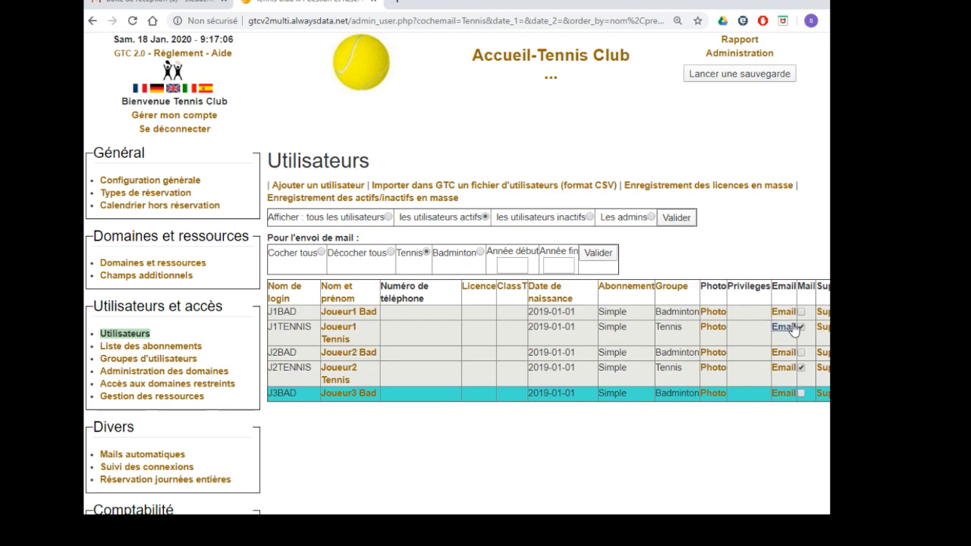
scroll(639, 351, down, 6)
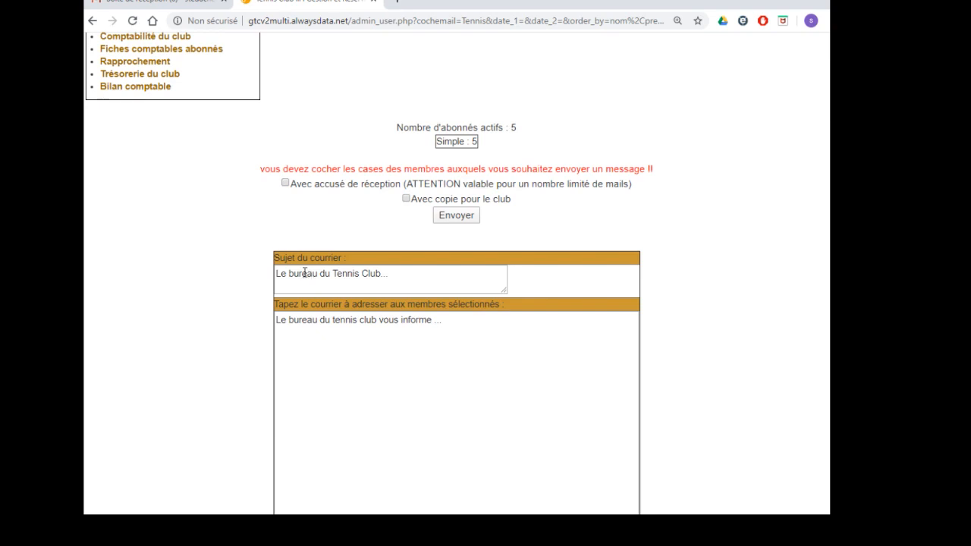
drag(278, 273, 393, 277)
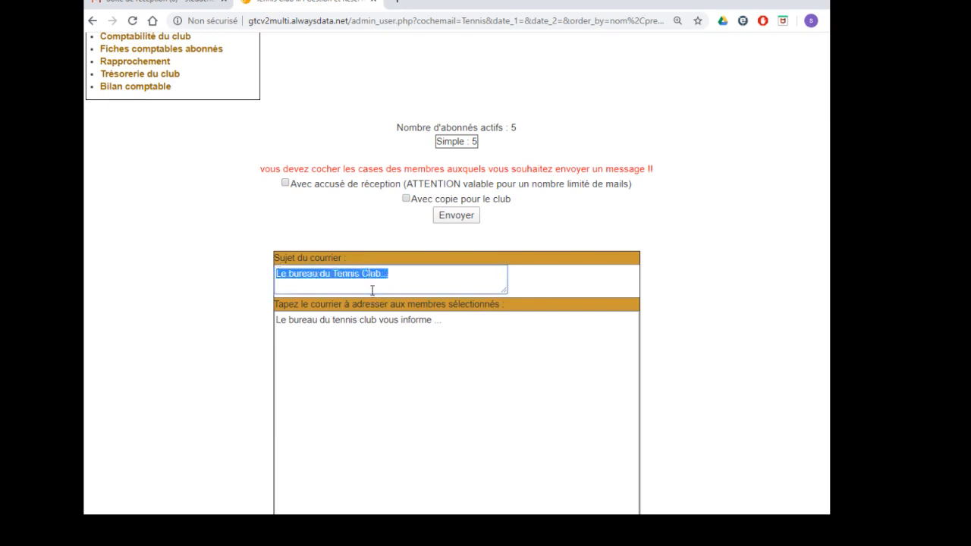
text(sujet)
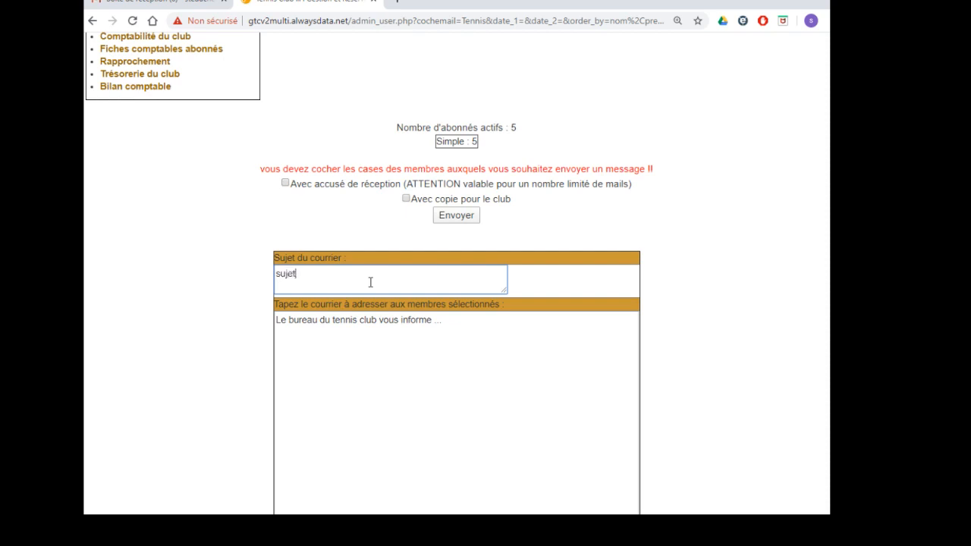
Step: Select the mail's message text, and check the attachment section, sending options and ticked recipients
drag(464, 328, 267, 321)
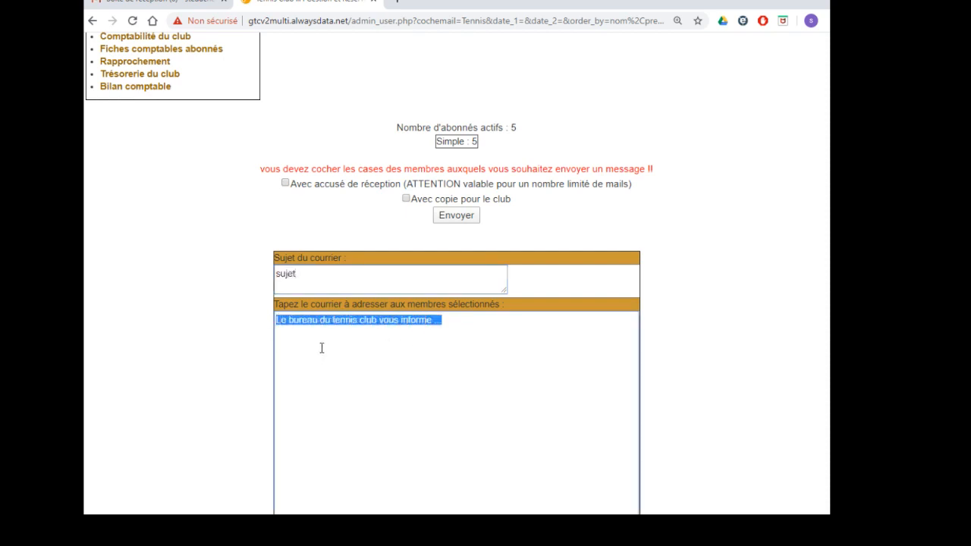
scroll(321, 347, down, 1)
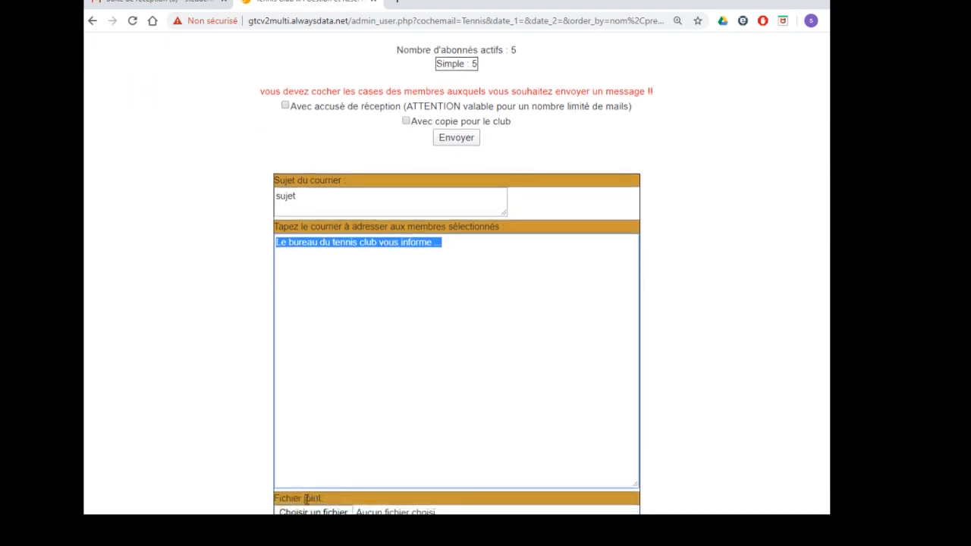
scroll(408, 416, up, 3)
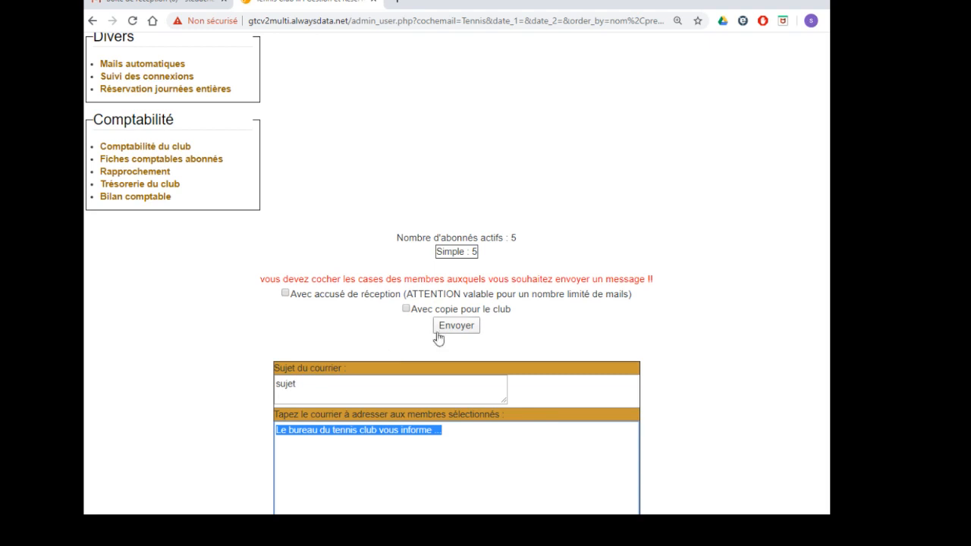
scroll(452, 322, up, 1)
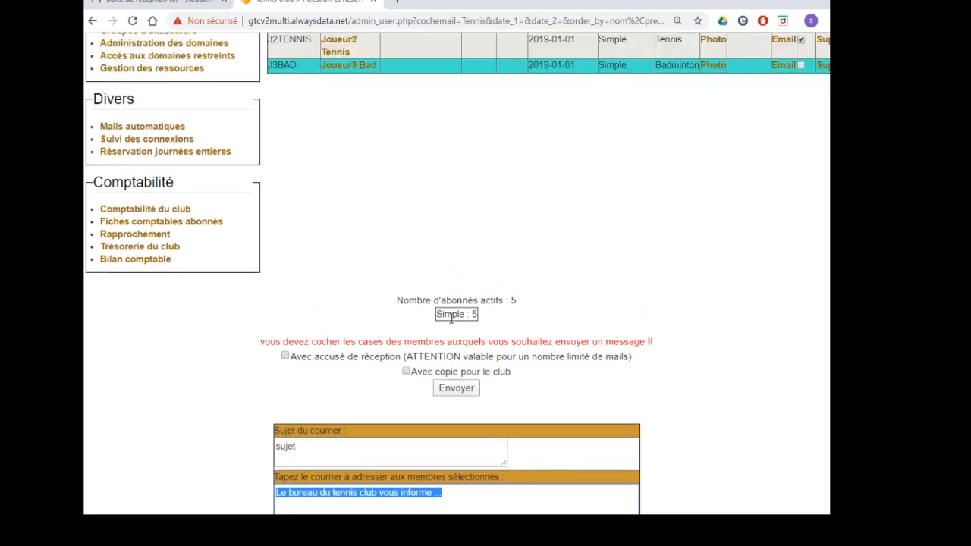
scroll(453, 323, up, 5)
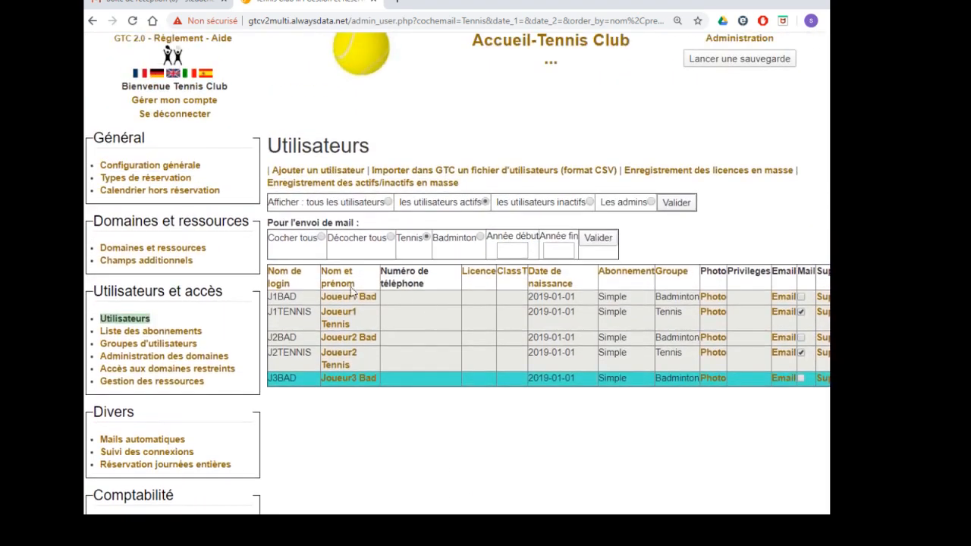
click(188, 115)
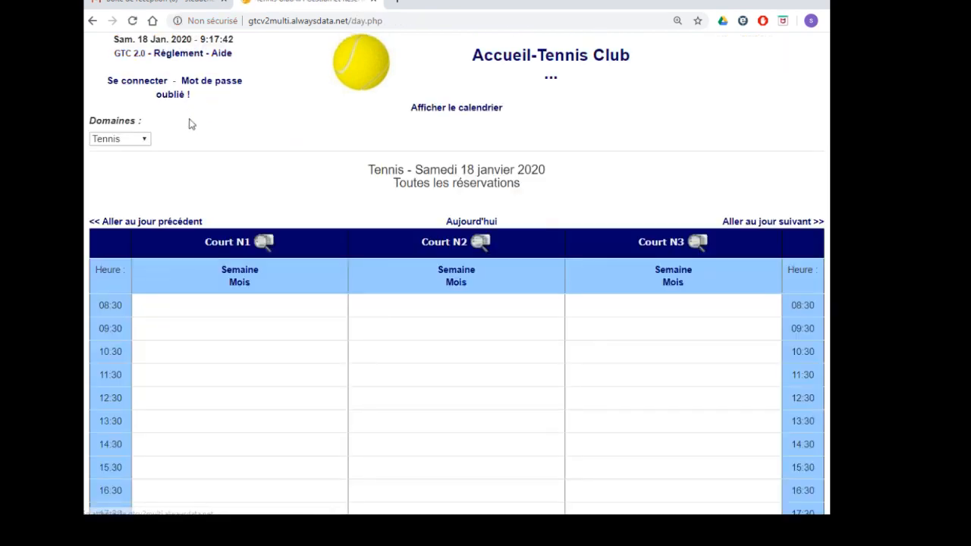
click(142, 82)
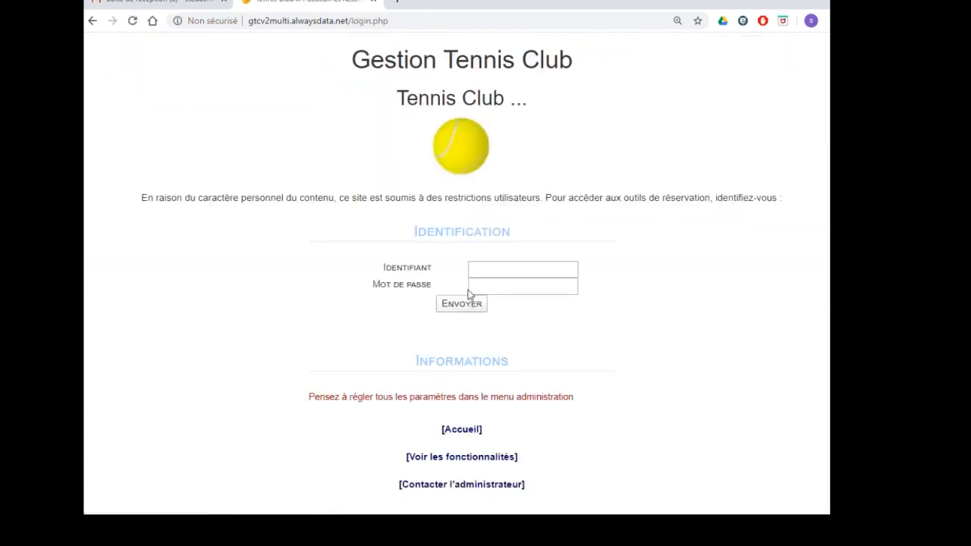
click(494, 267)
click(492, 288)
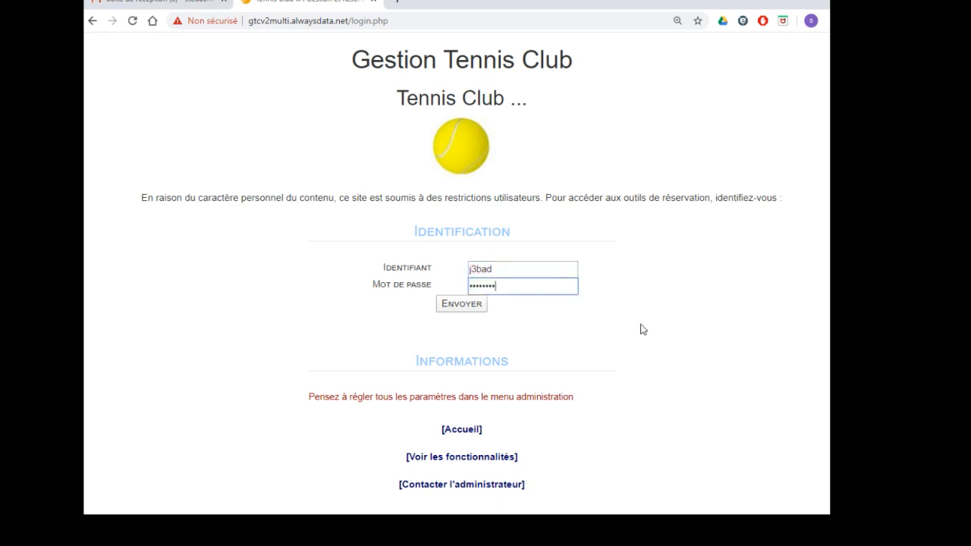
key(Return)
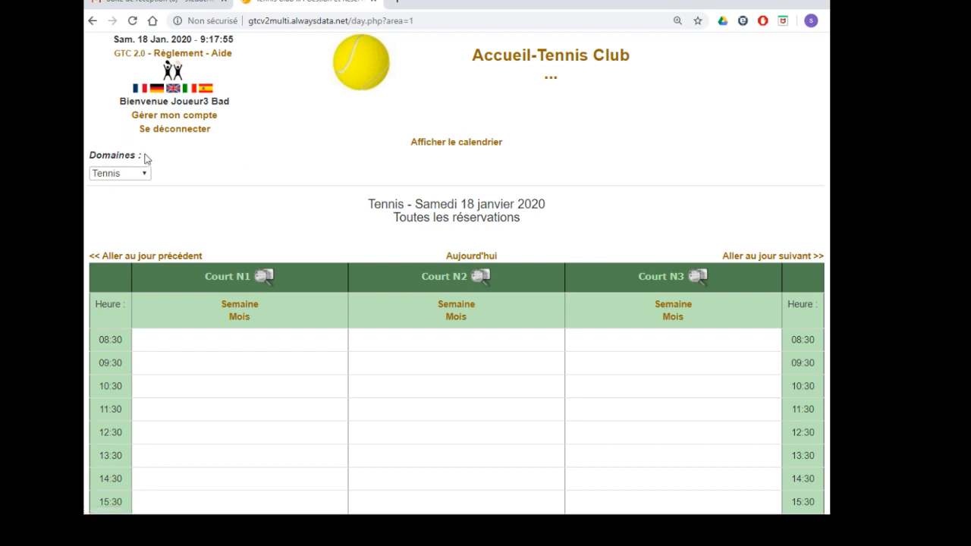
Step: Check the Tennis day schedule for bookable slots, and switch the schedule to the Badminton domain
scroll(277, 223, down, 2)
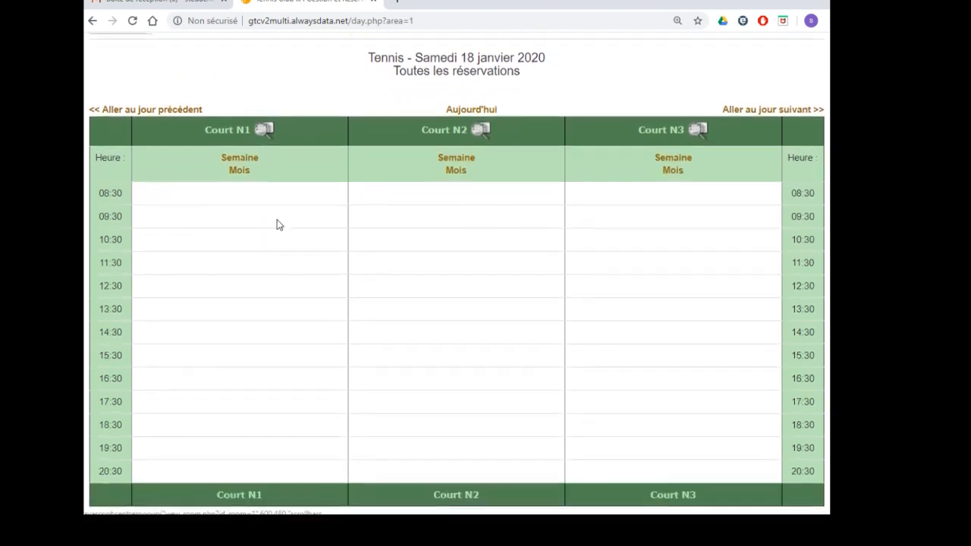
scroll(563, 296, up, 3)
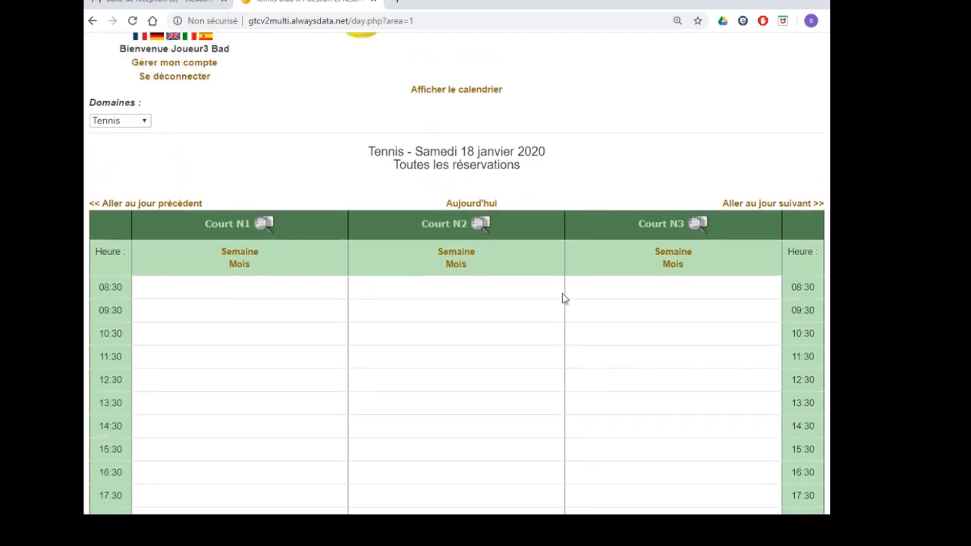
scroll(447, 391, down, 1)
scroll(447, 391, down, 1)
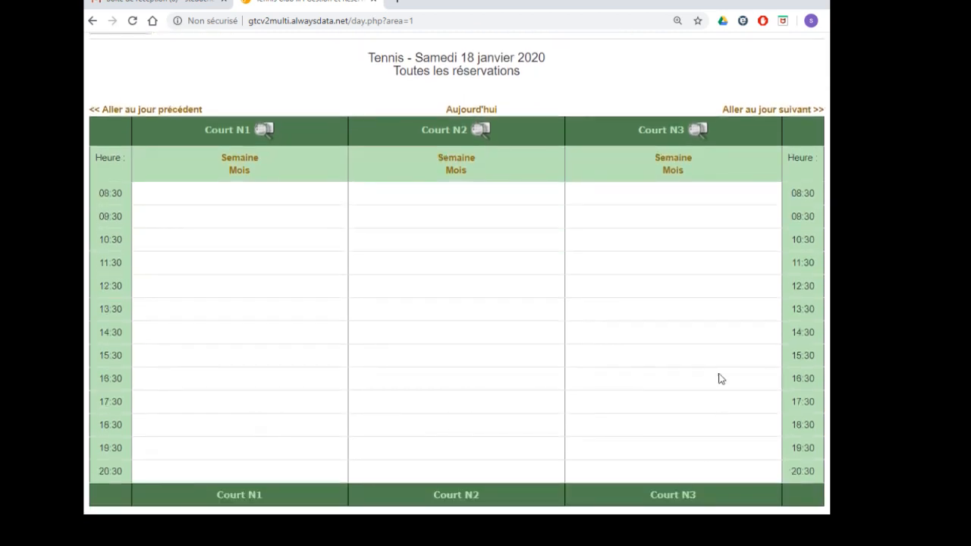
scroll(189, 236, up, 2)
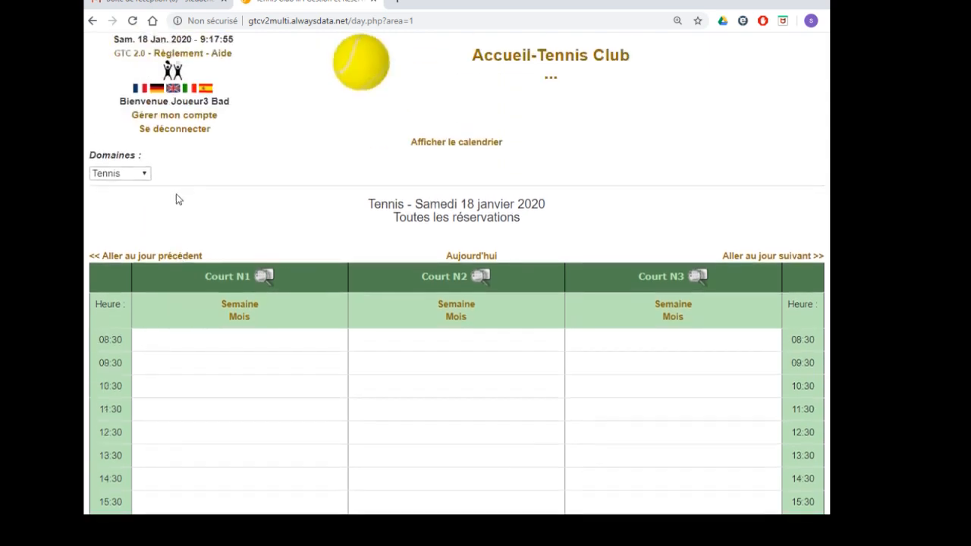
click(140, 173)
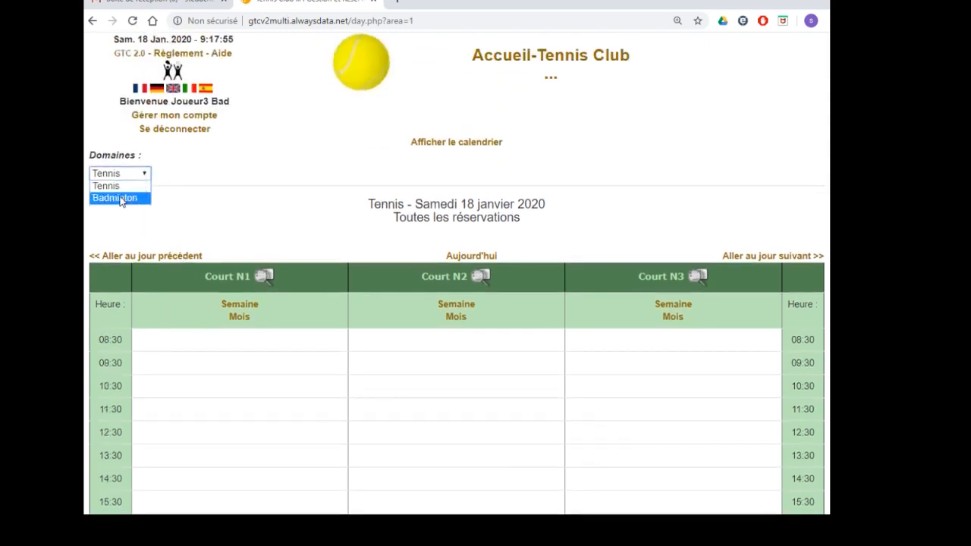
click(116, 198)
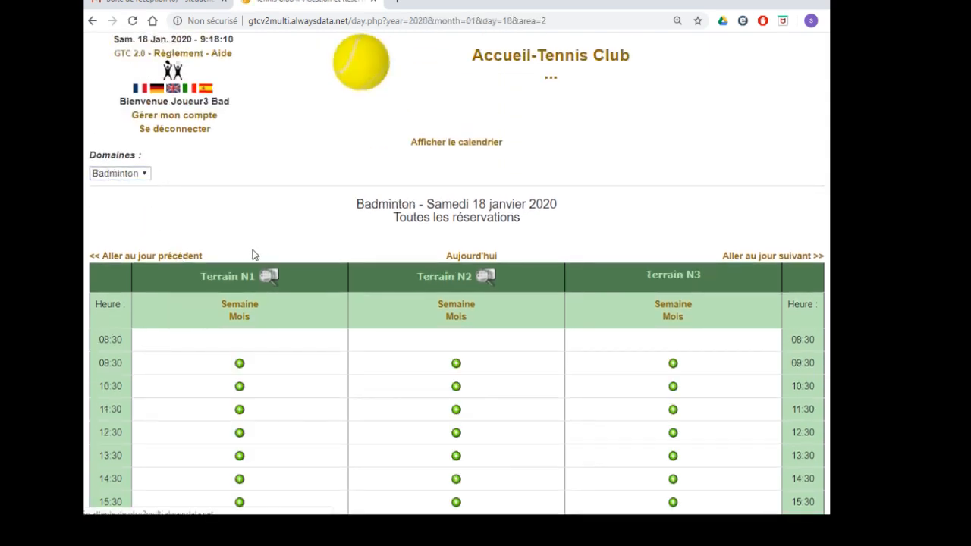
Step: Reserve Terrain N1 at 11:30 on 18 January 2020 with championnat individuel as the opponent, and save the reservation
scroll(256, 252, down, 2)
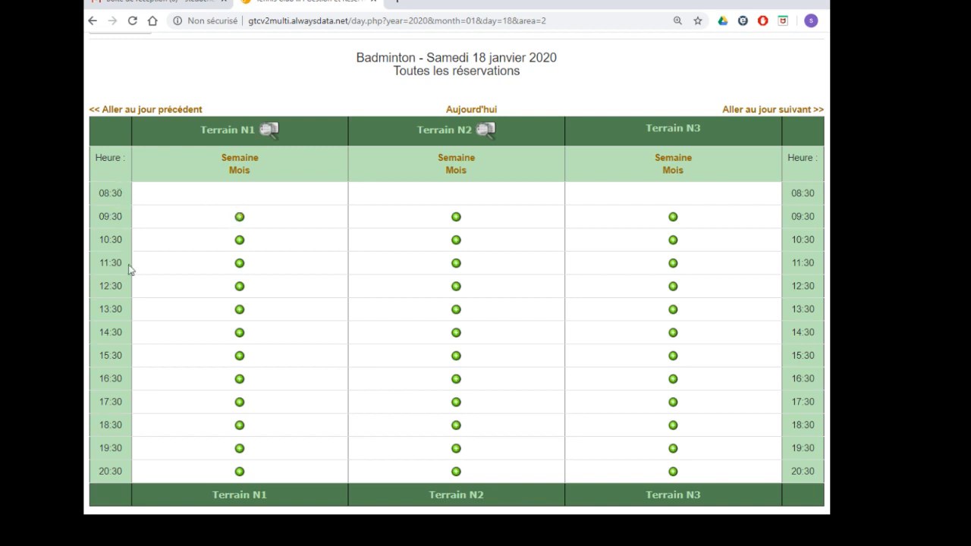
click(240, 265)
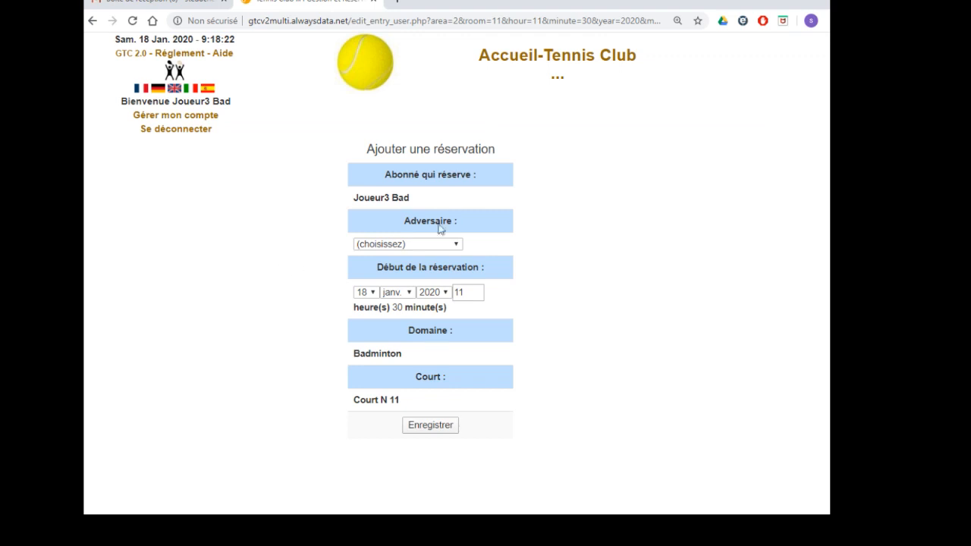
click(405, 244)
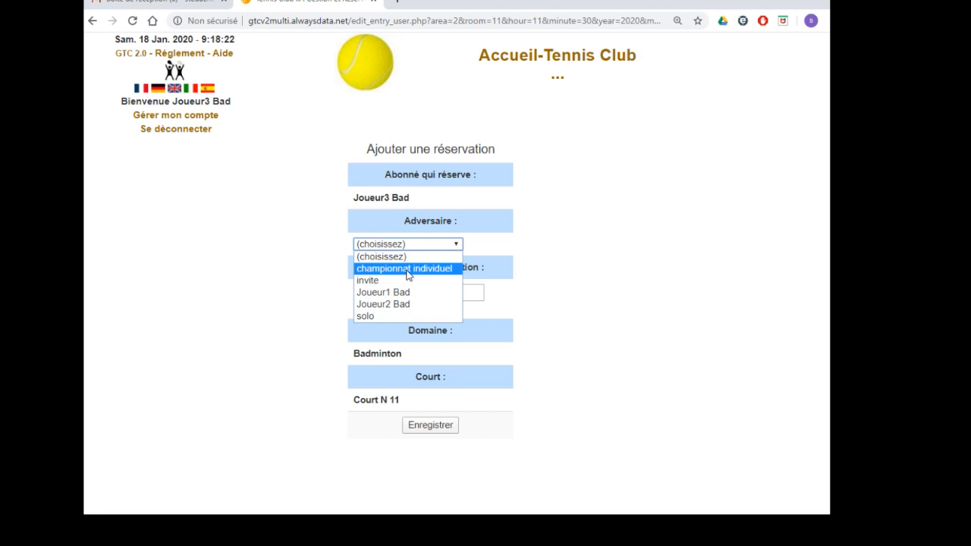
click(408, 275)
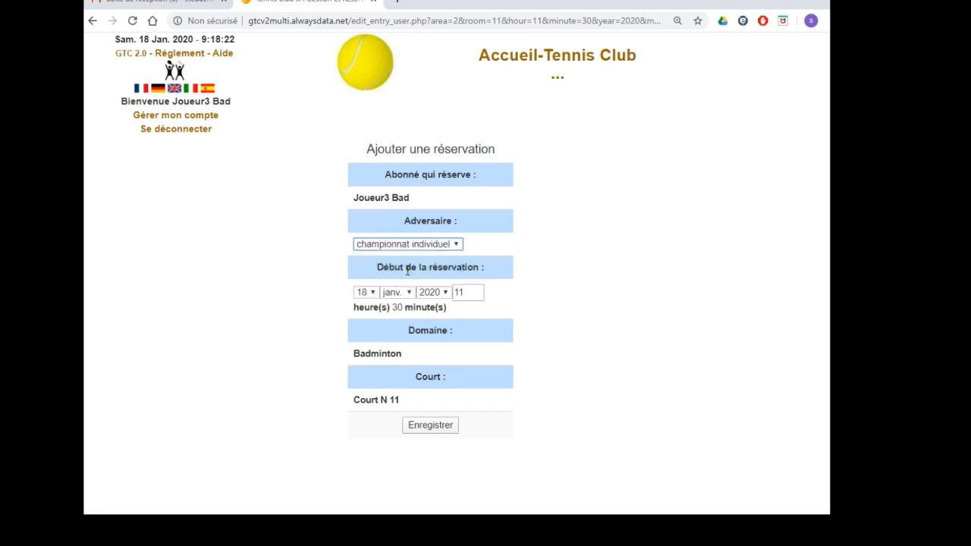
click(416, 427)
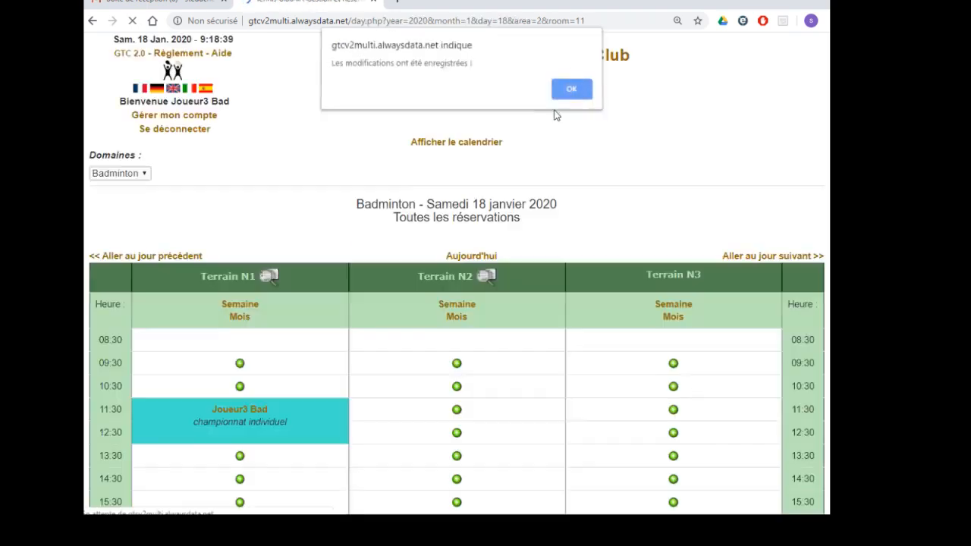
click(570, 93)
Step: Delete the 11:30 championnat individuel reservation on Terrain N1 and confirm the deletion
scroll(249, 411, down, 2)
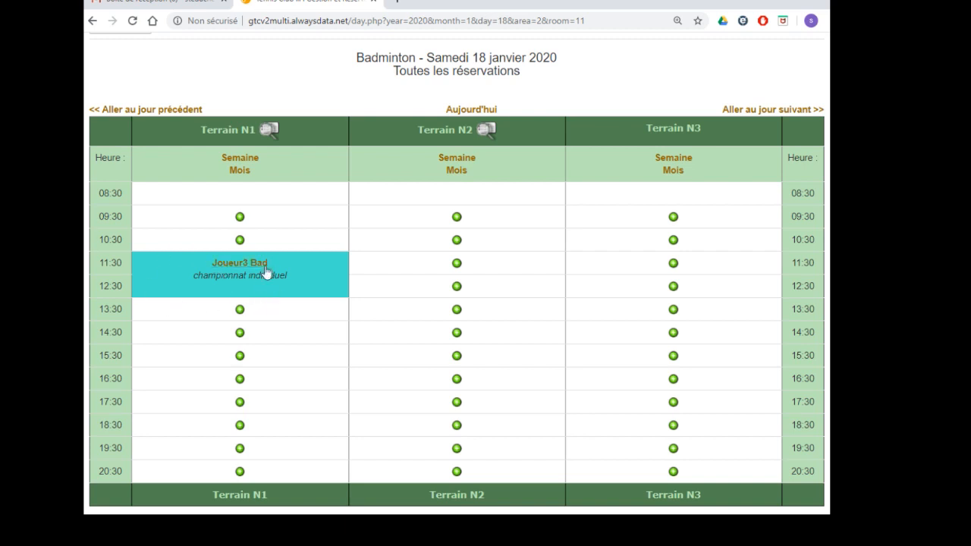
click(236, 265)
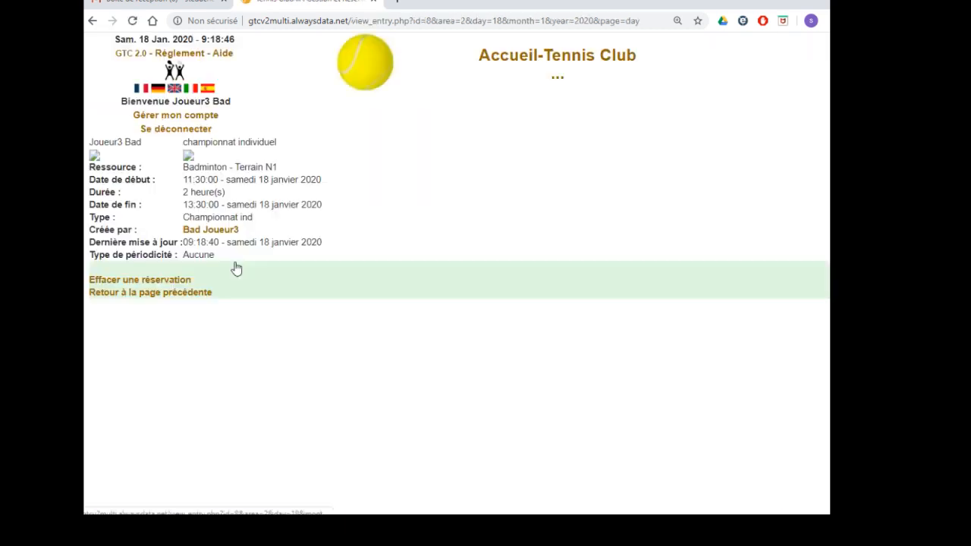
click(180, 281)
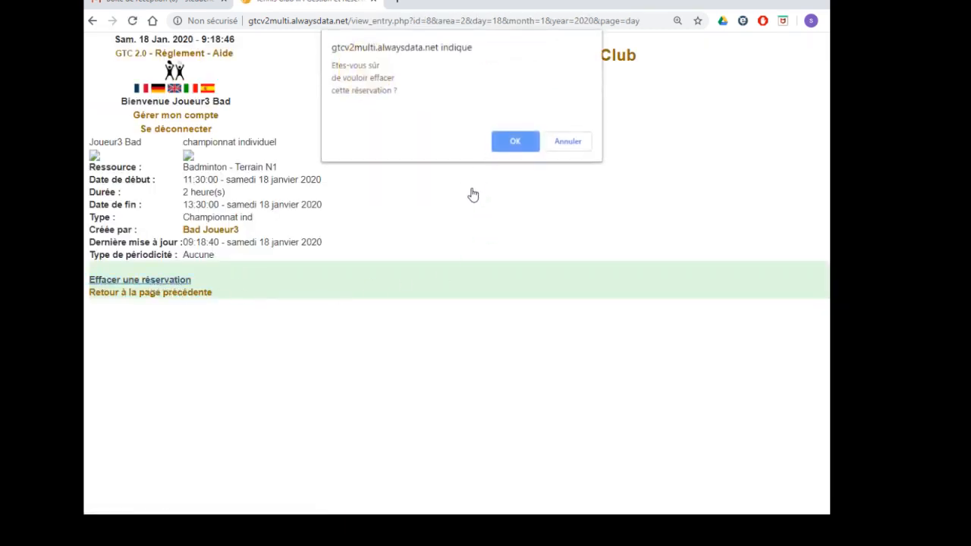
click(512, 142)
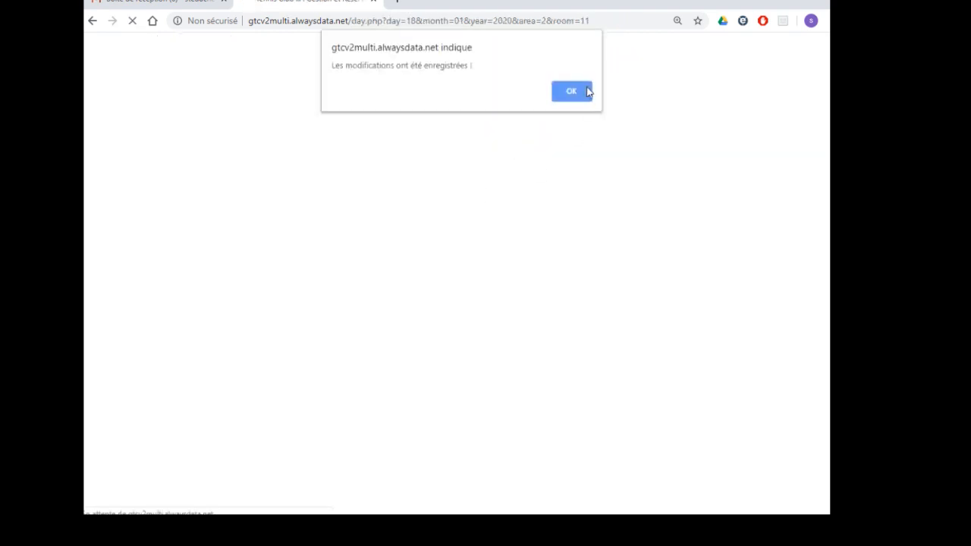
click(586, 89)
scroll(371, 189, down, 1)
scroll(371, 189, down, 2)
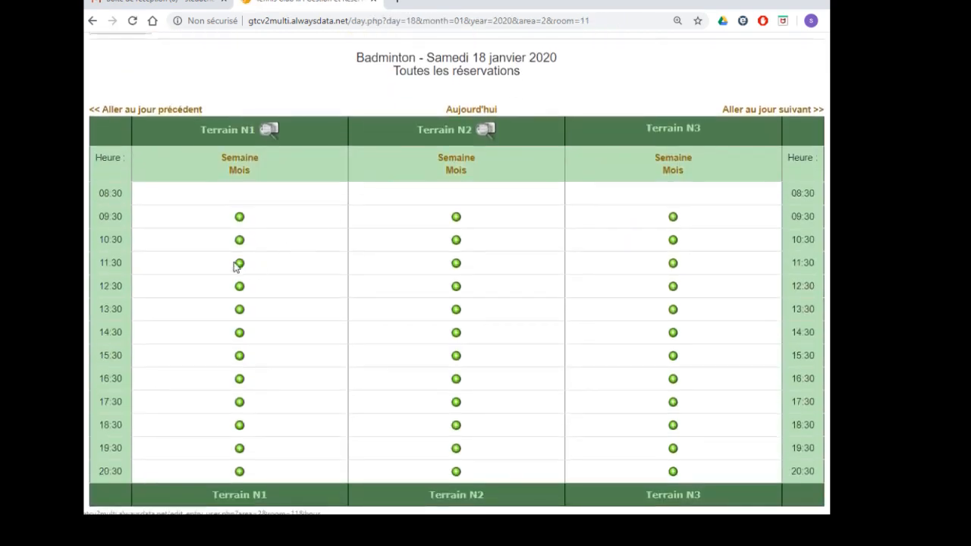
Step: Reserve Terrain N1 at 12:30 on 18 January 2020 with invite as the opponent, and save the reservation
click(240, 288)
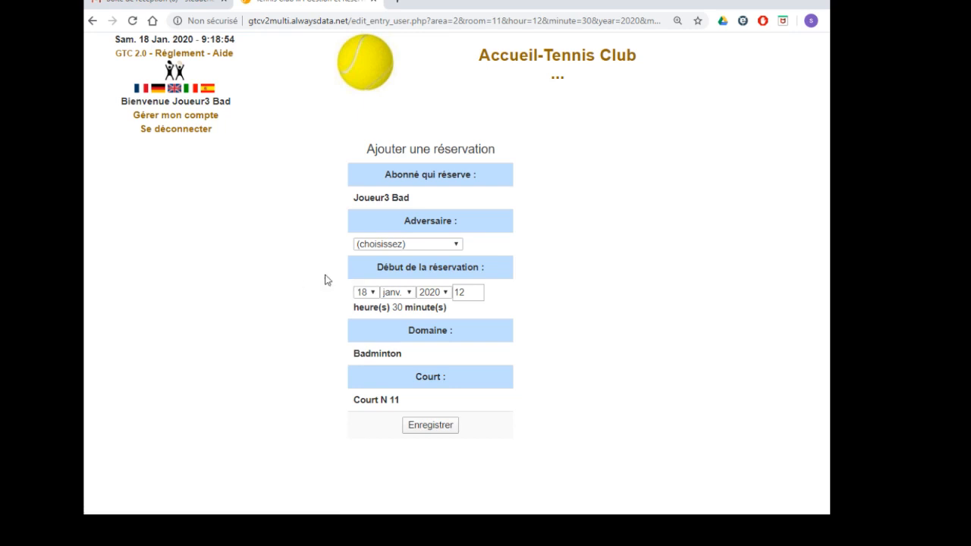
click(397, 244)
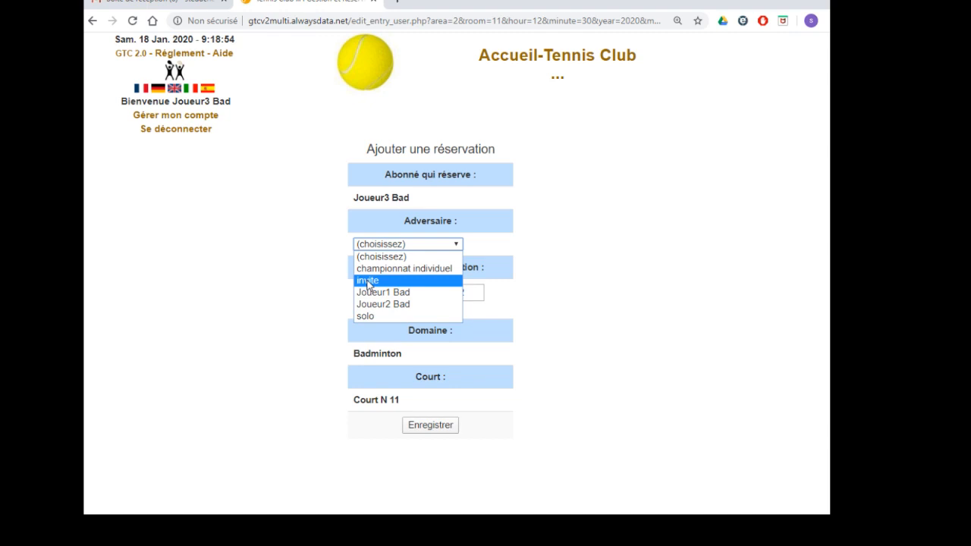
click(367, 281)
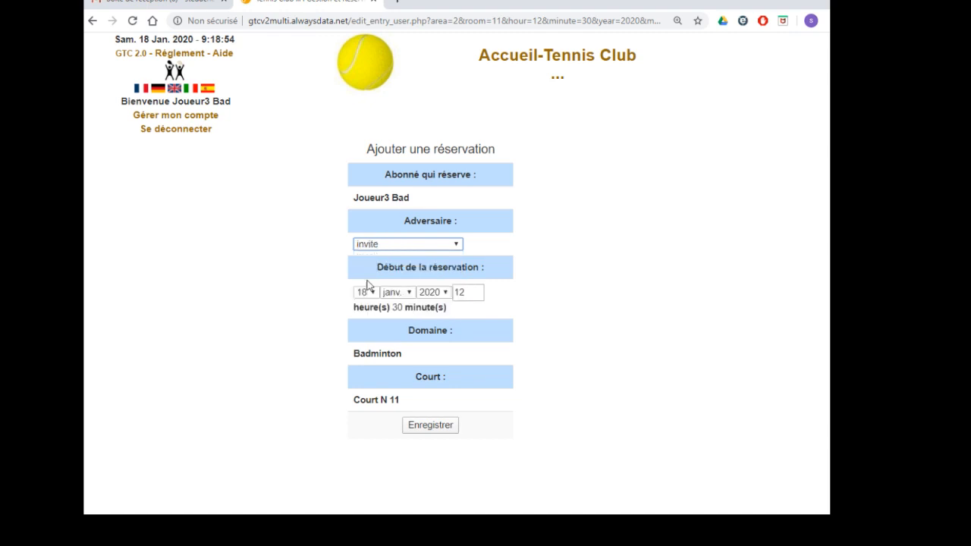
click(434, 427)
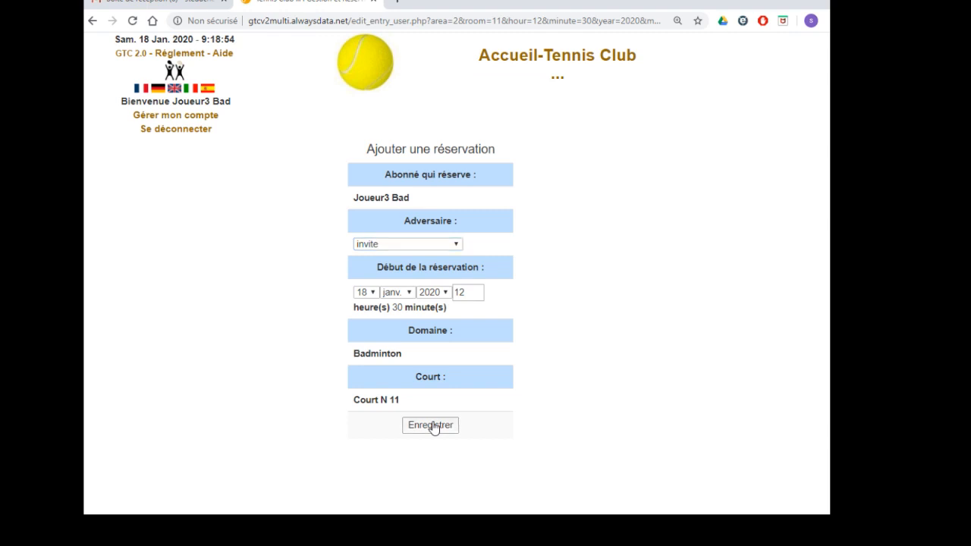
click(588, 92)
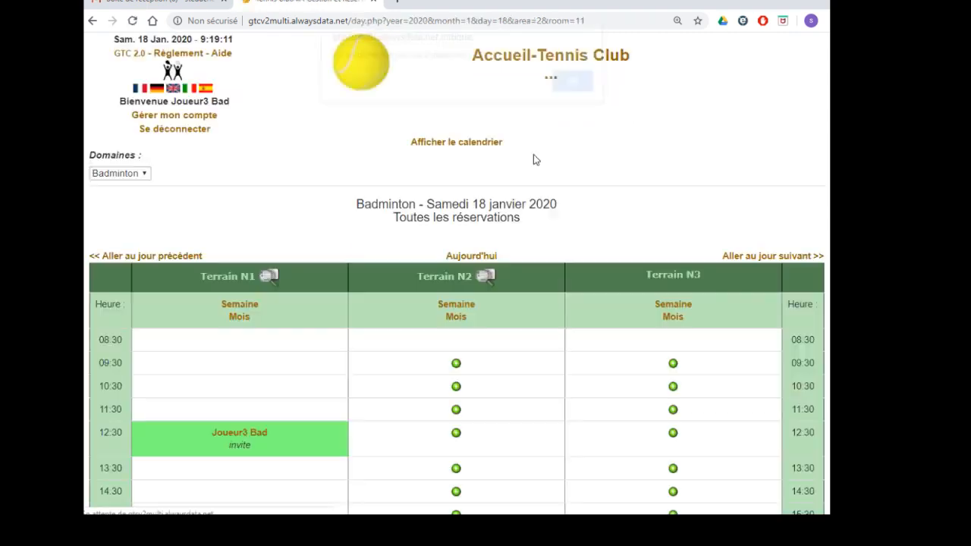
Step: Check the member's guest counter (Compteur Invité) in the account settings and return to the planning
click(182, 115)
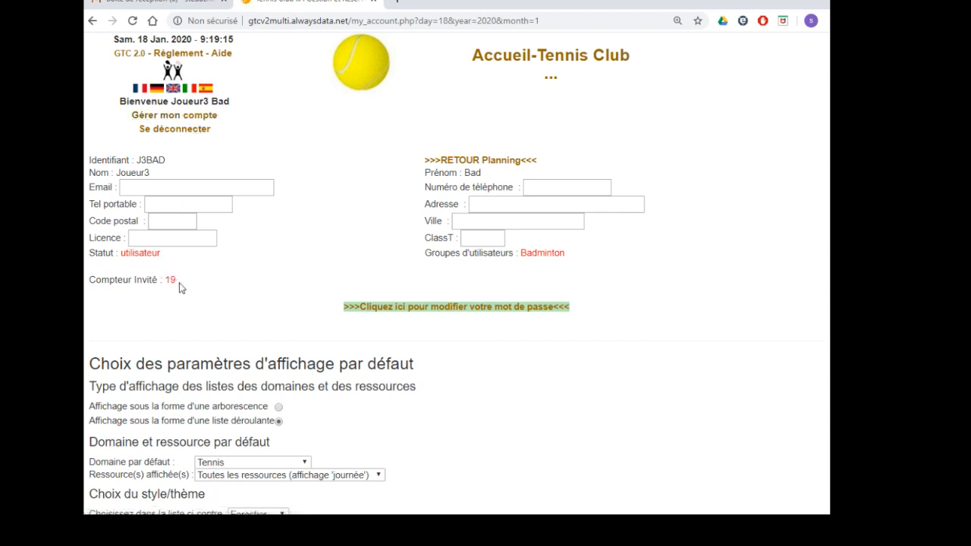
drag(180, 286, 154, 280)
click(481, 162)
Step: Switch the day schedule from Tennis to the Badminton domain
scroll(398, 205, down, 3)
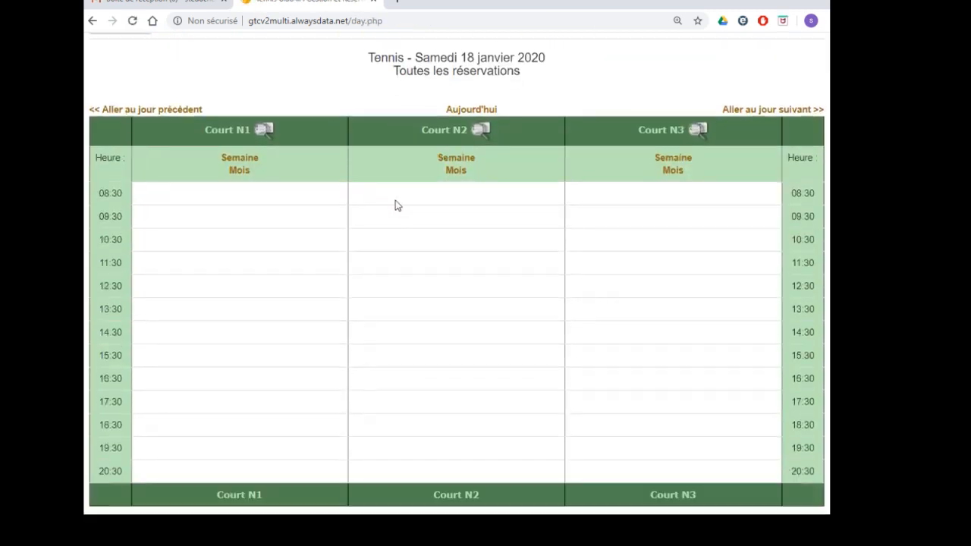
scroll(374, 193, up, 1)
scroll(372, 193, up, 2)
click(129, 173)
click(129, 197)
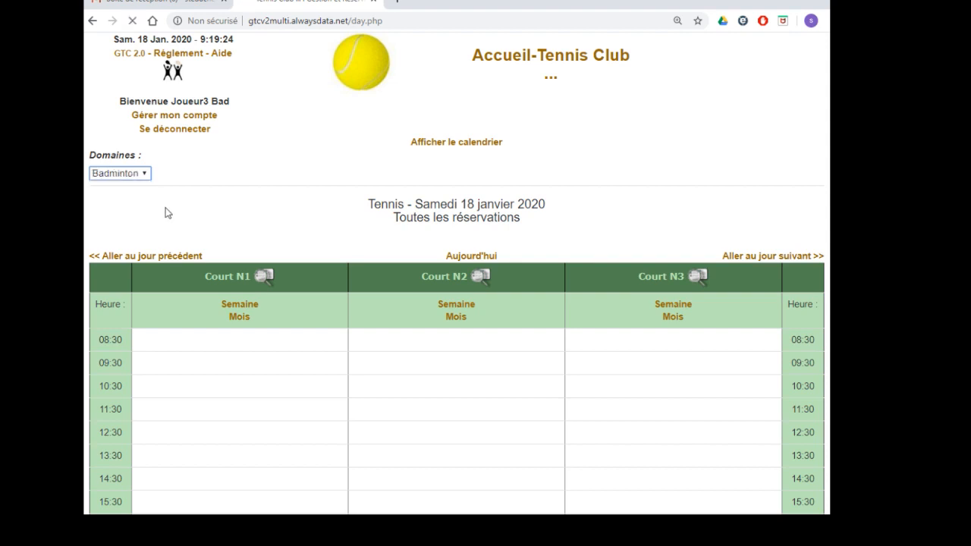
Step: Set Badminton as the member's default domain in the account settings and save the change
click(182, 117)
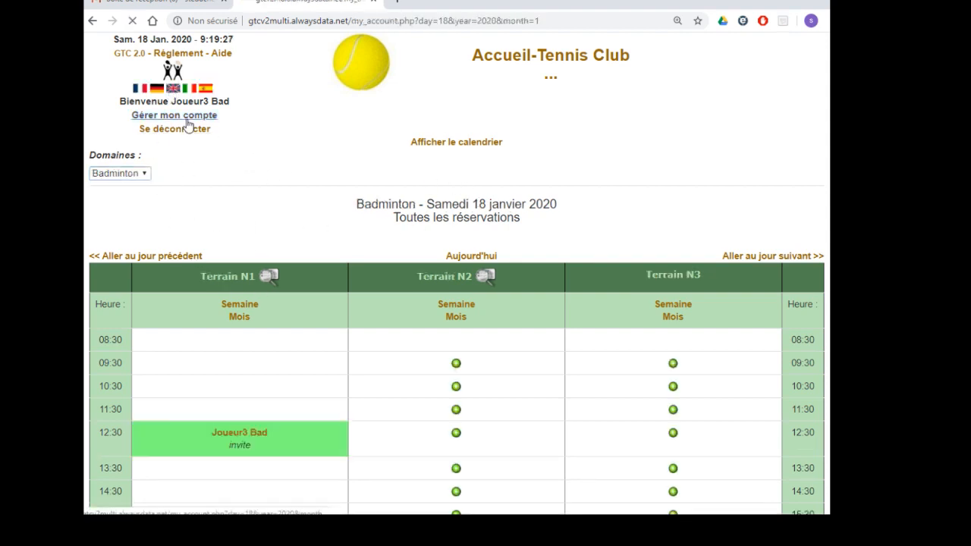
scroll(250, 149, down, 3)
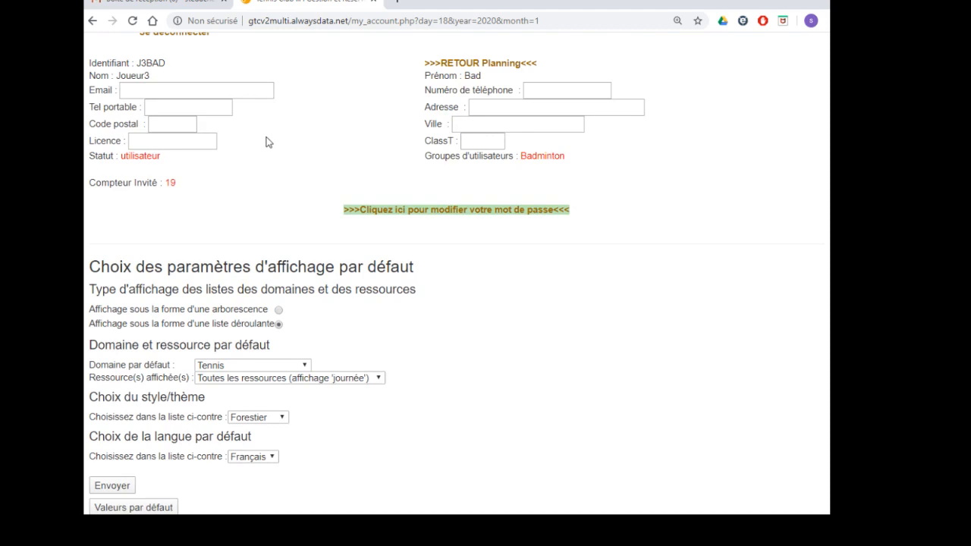
click(227, 366)
click(222, 404)
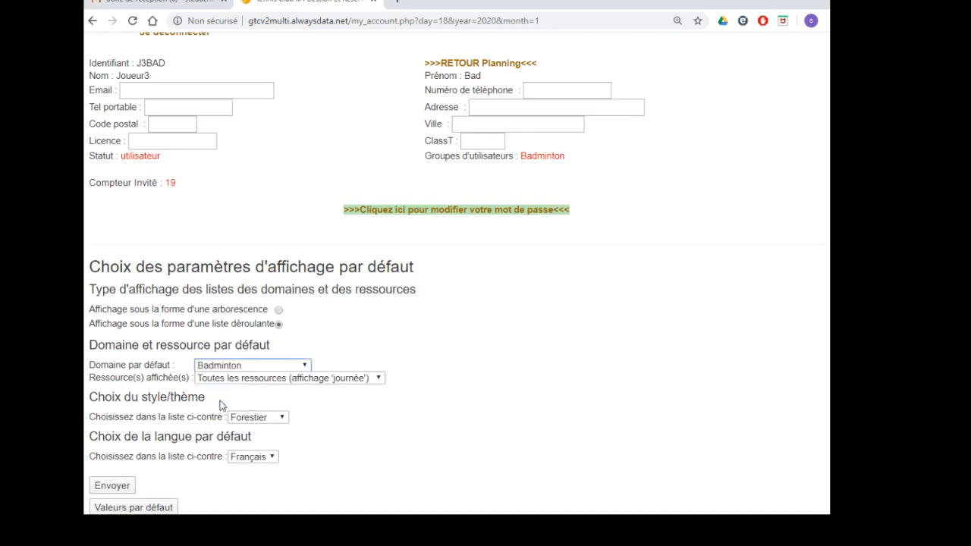
click(115, 487)
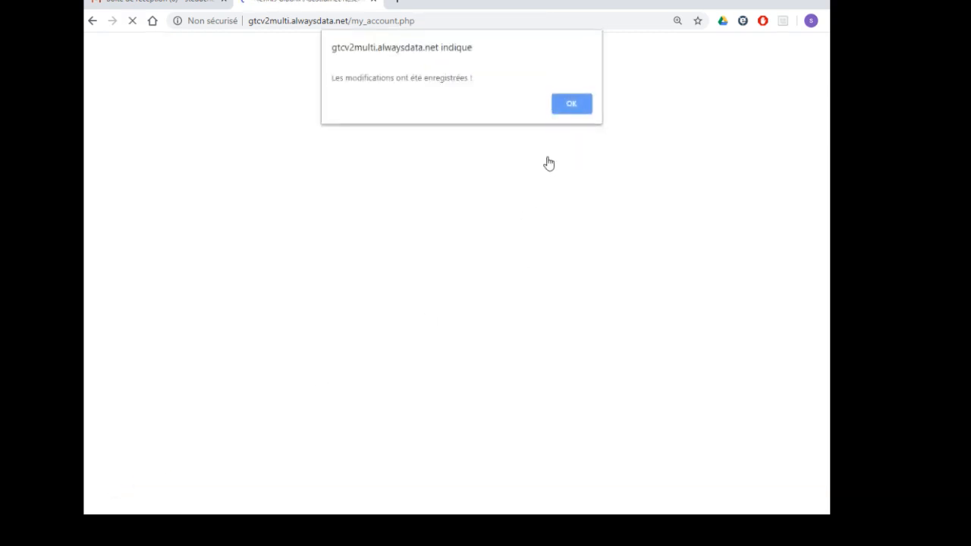
click(569, 104)
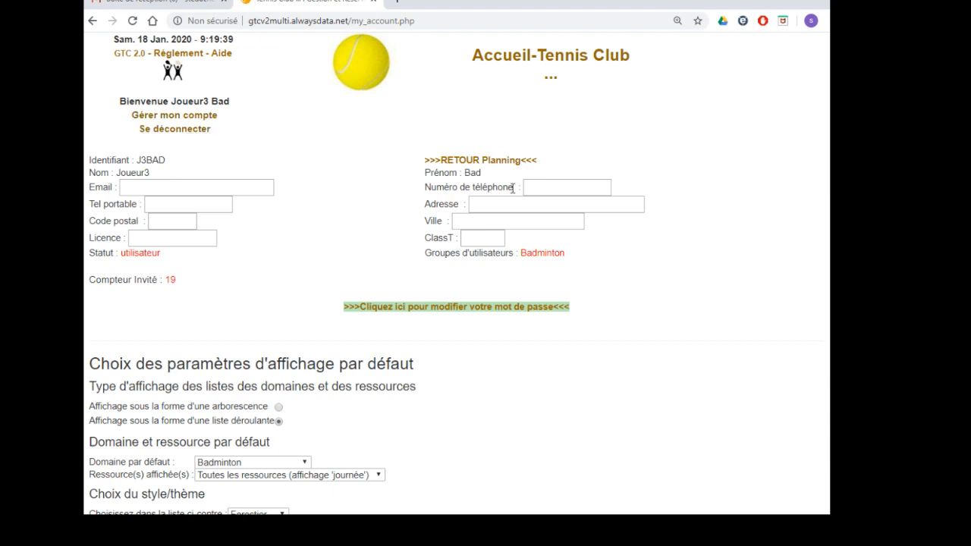
Step: Return to the planning and display the Badminton schedule for 18 January 2020
click(492, 162)
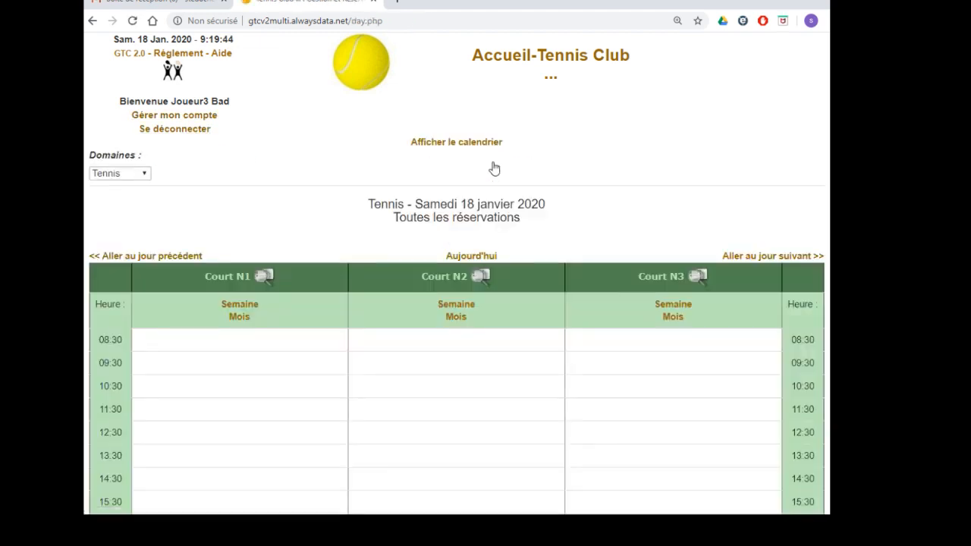
click(138, 174)
click(134, 197)
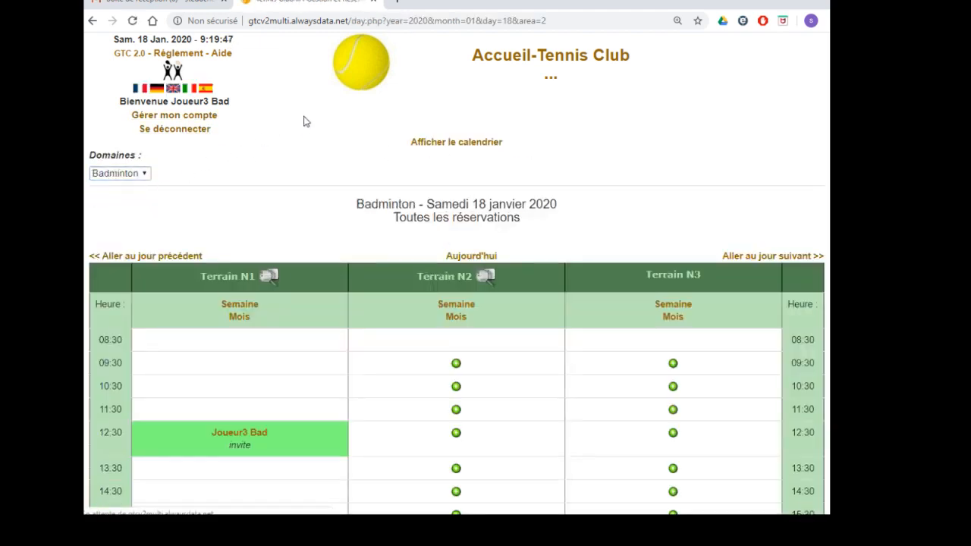
Step: Reserve Terrain N2 at 14:30 on 18 January 2020 with badminton player 1 as the opponent, and save the reservation
scroll(304, 205, down, 1)
scroll(364, 211, down, 2)
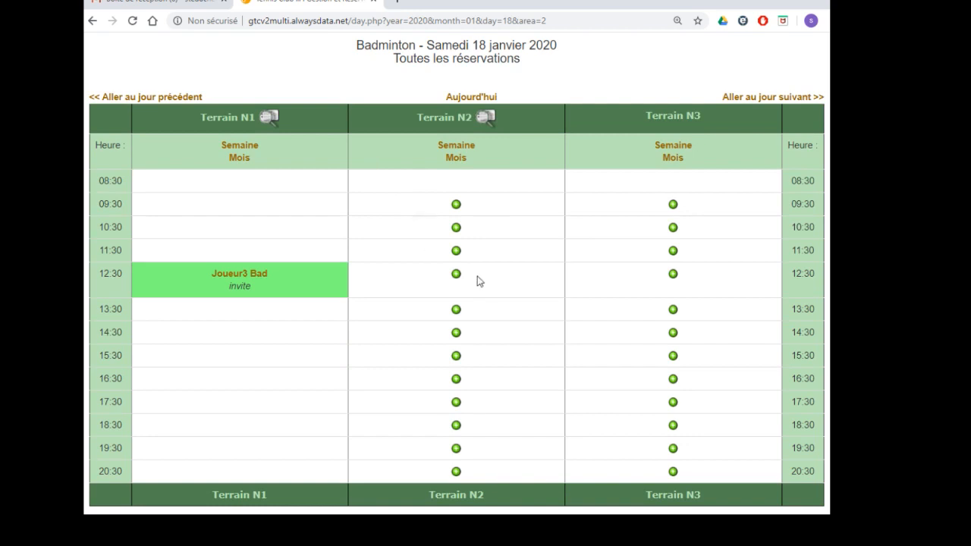
scroll(478, 355, up, 2)
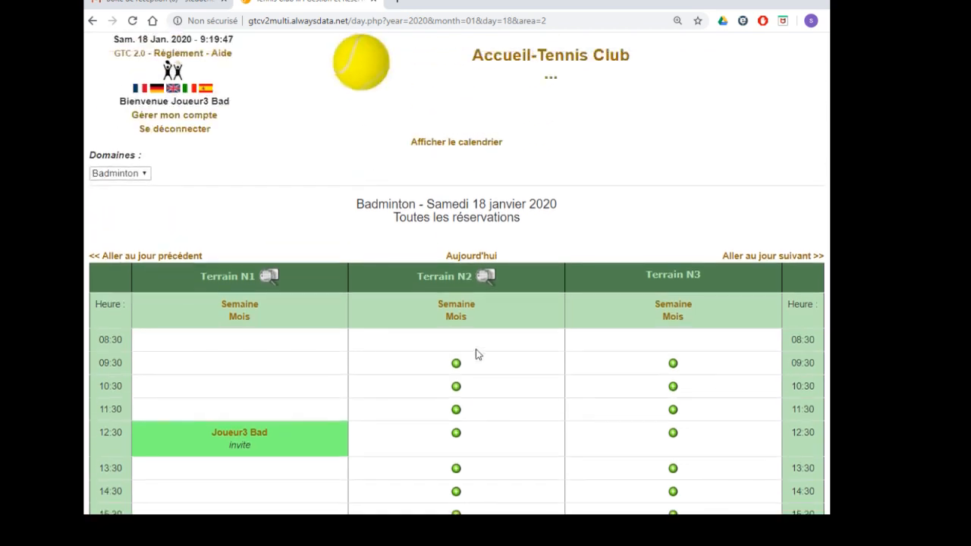
scroll(479, 354, down, 2)
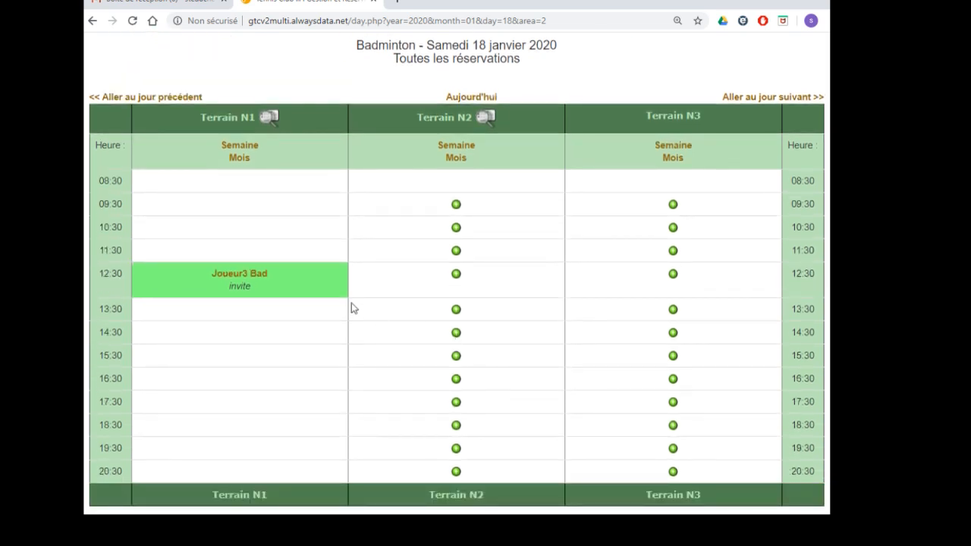
click(455, 334)
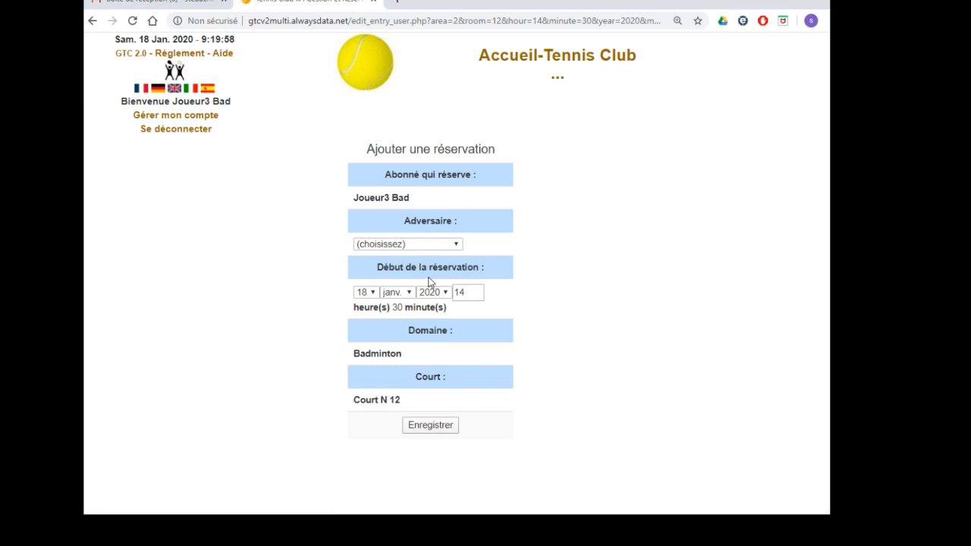
click(417, 243)
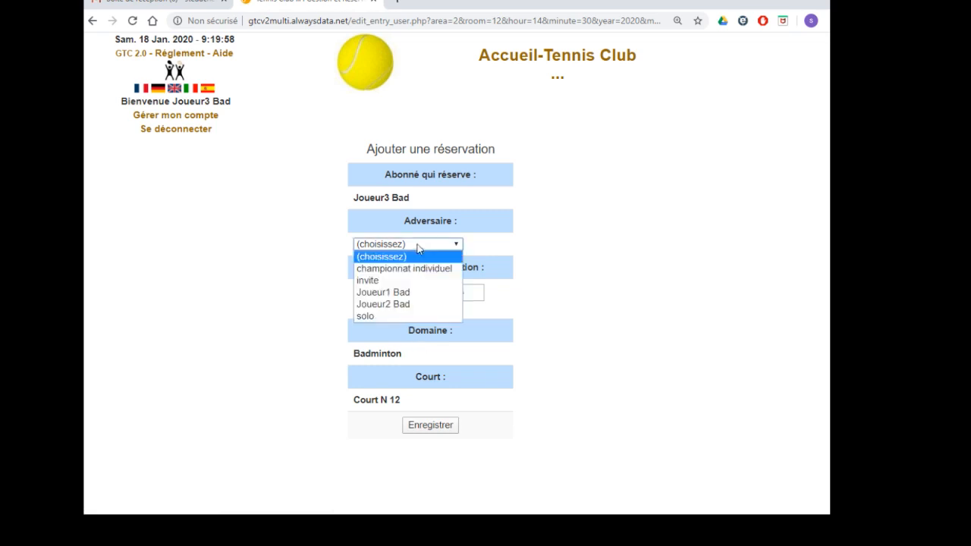
click(386, 294)
click(426, 425)
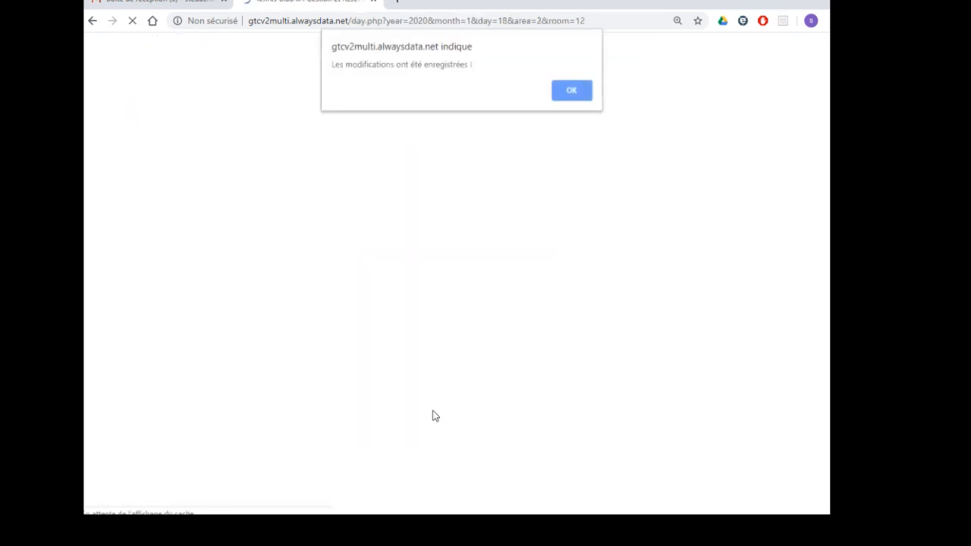
click(577, 91)
Step: Try to reserve Terrain N3 at 14:30 with badminton player 2 as the opponent, and return to the schedule
scroll(535, 229, down, 2)
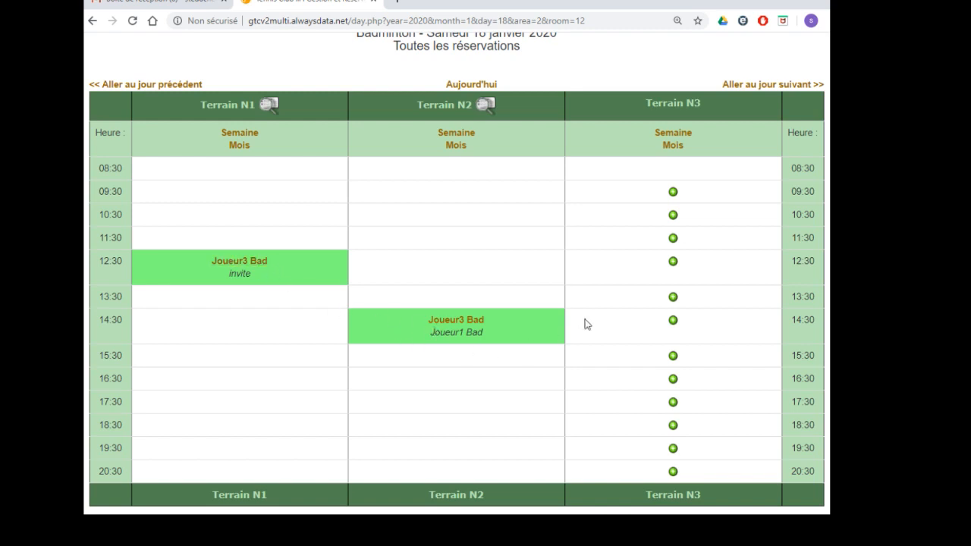
click(672, 320)
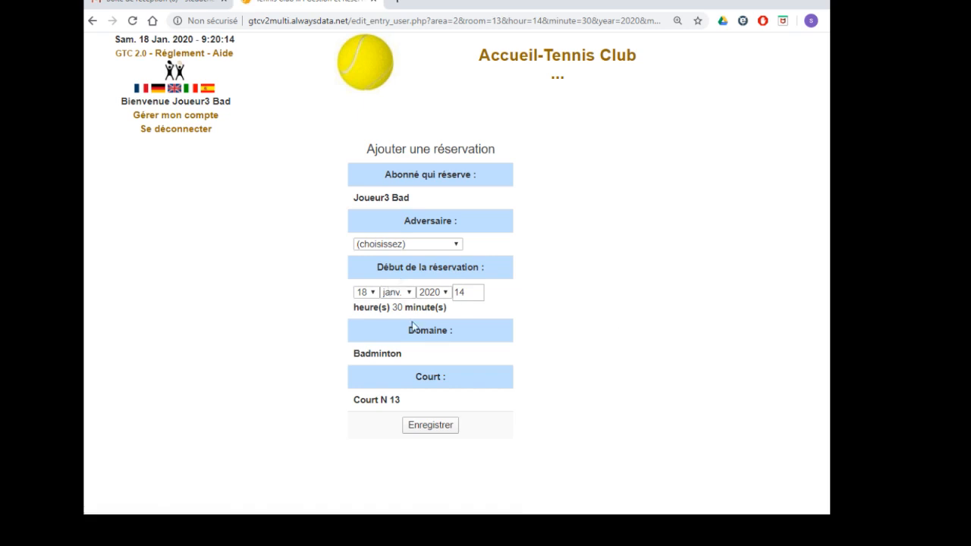
click(416, 244)
click(391, 304)
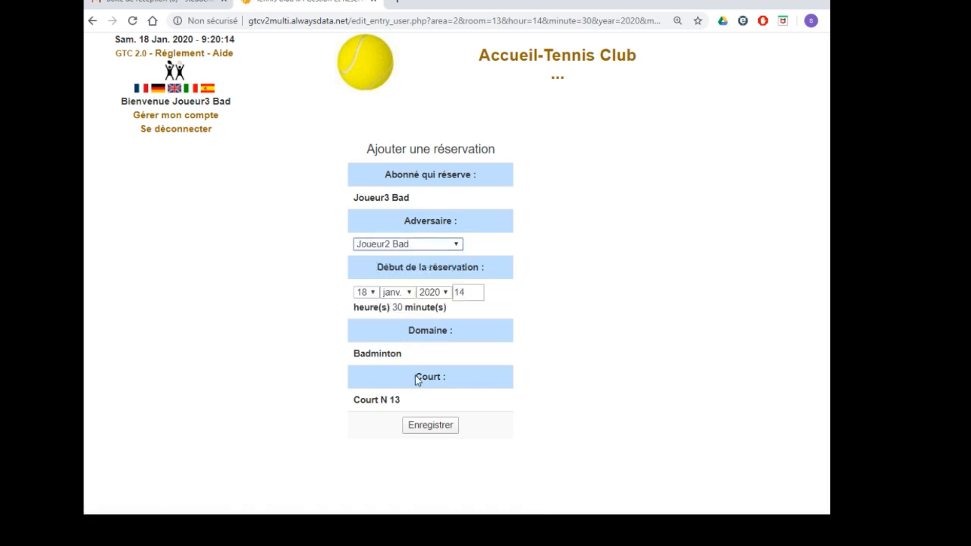
click(430, 425)
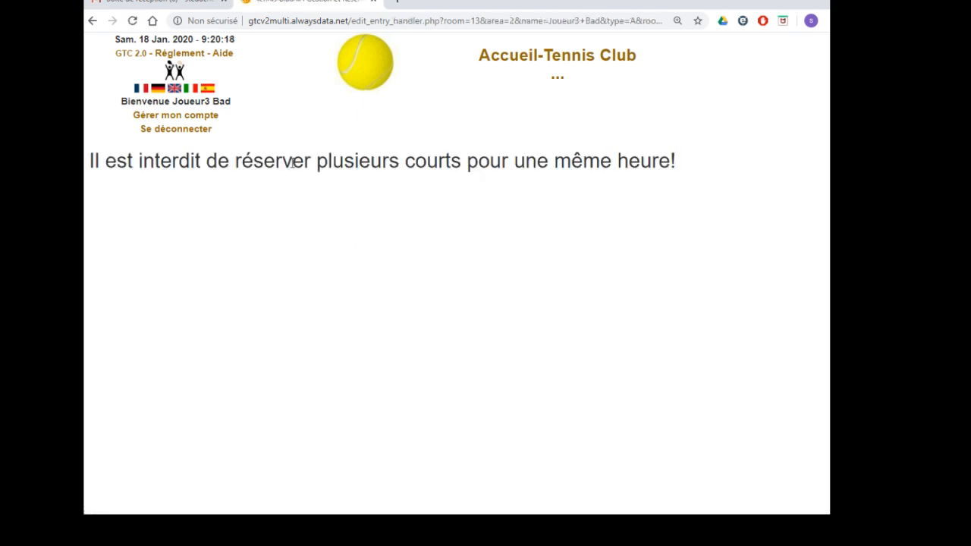
click(91, 21)
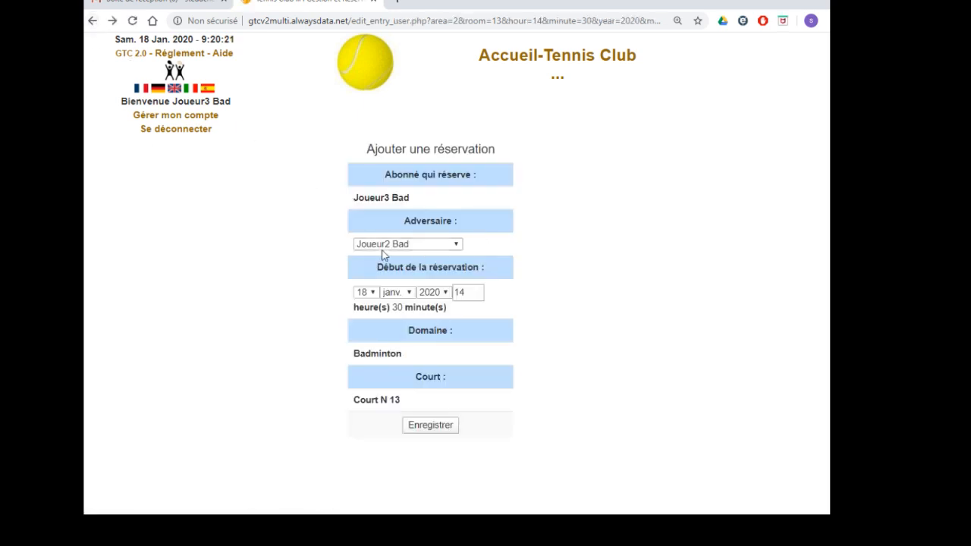
click(92, 21)
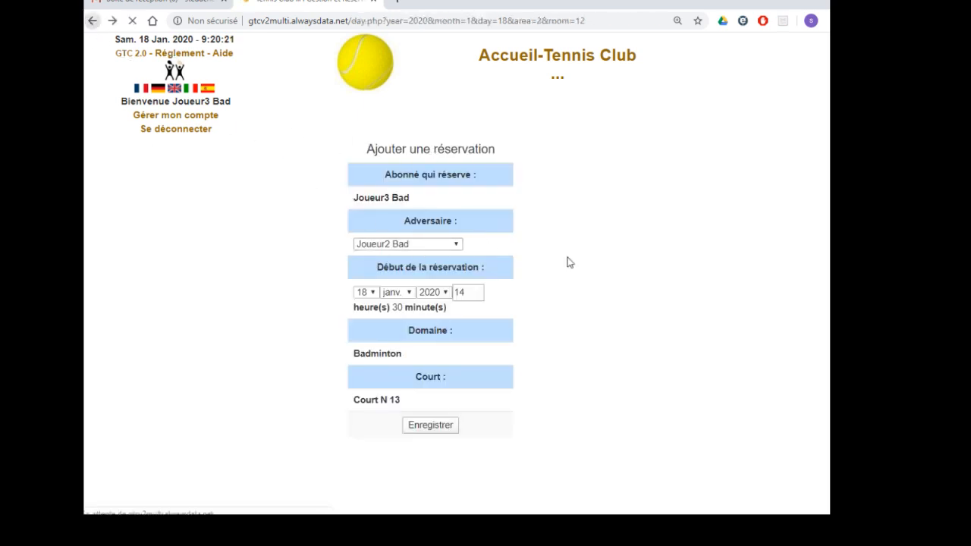
Step: Try to reserve Terrain N3 at 15:30 with solo as the opponent, and return to the schedule
click(672, 357)
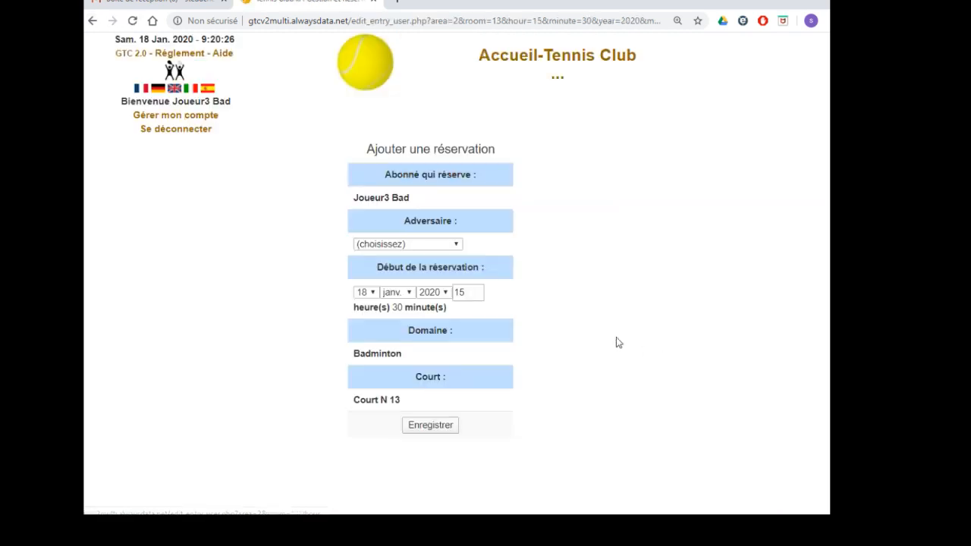
click(396, 246)
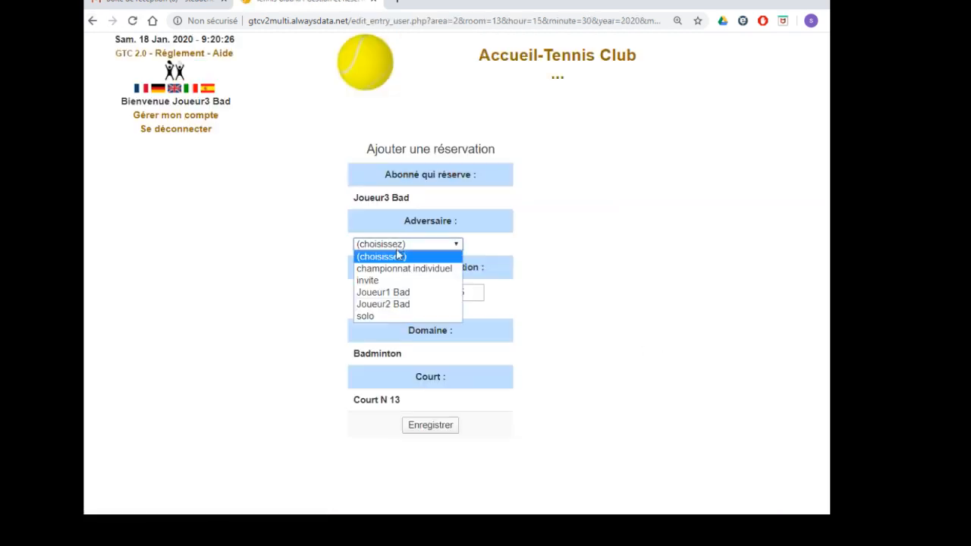
click(400, 317)
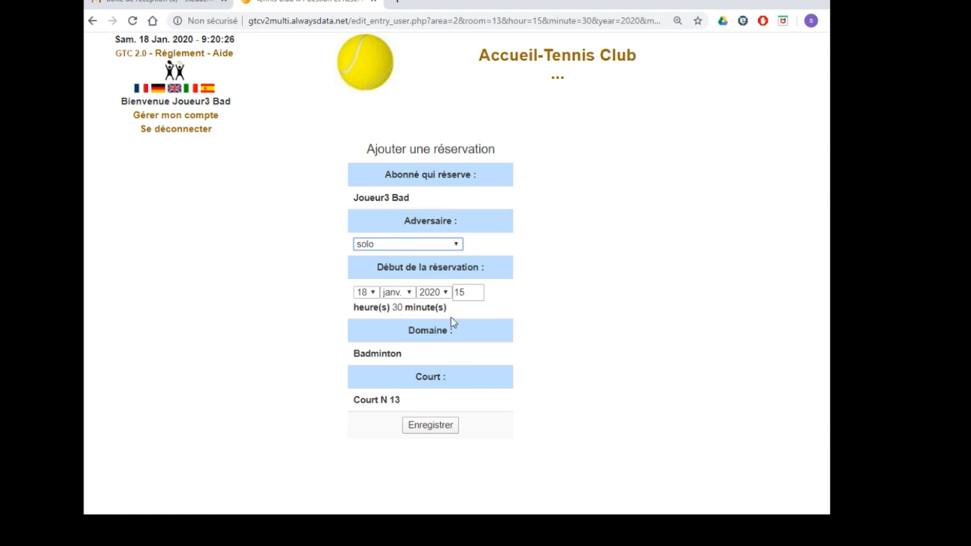
click(425, 427)
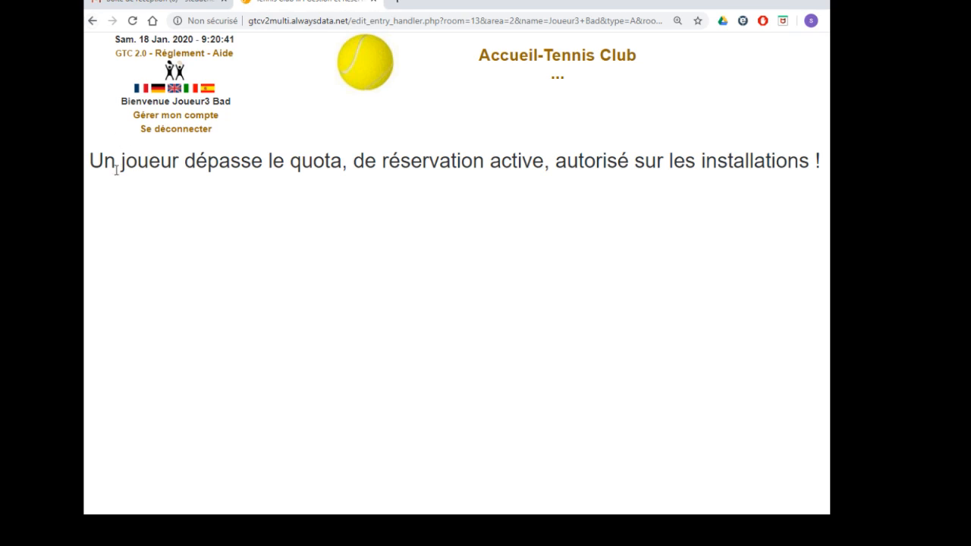
click(91, 21)
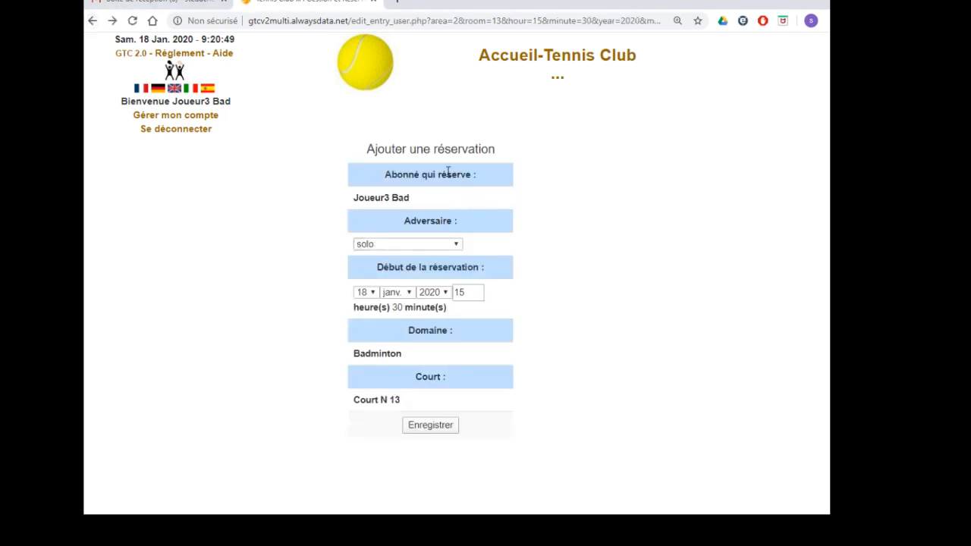
click(92, 23)
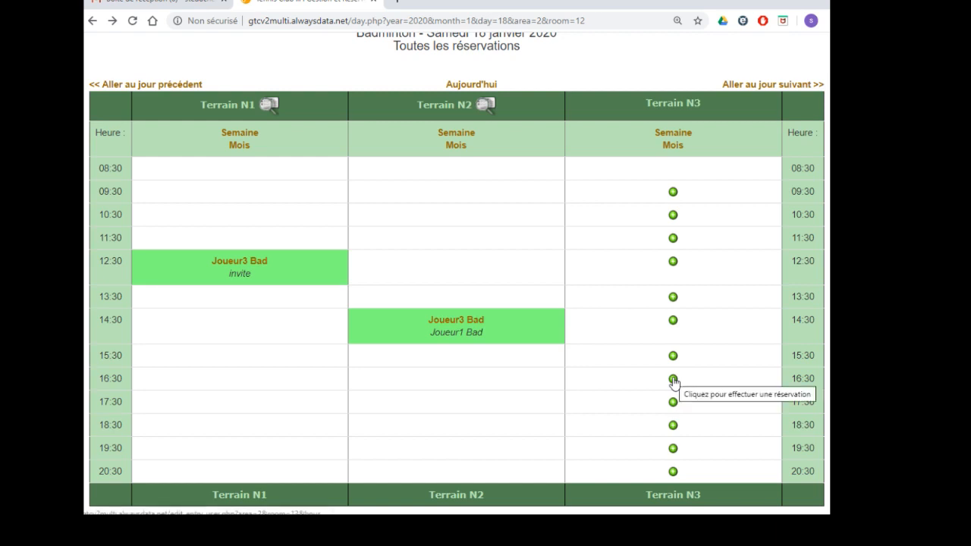
Step: Review the member's account details and default display settings, and log out of the member account
scroll(293, 237, up, 3)
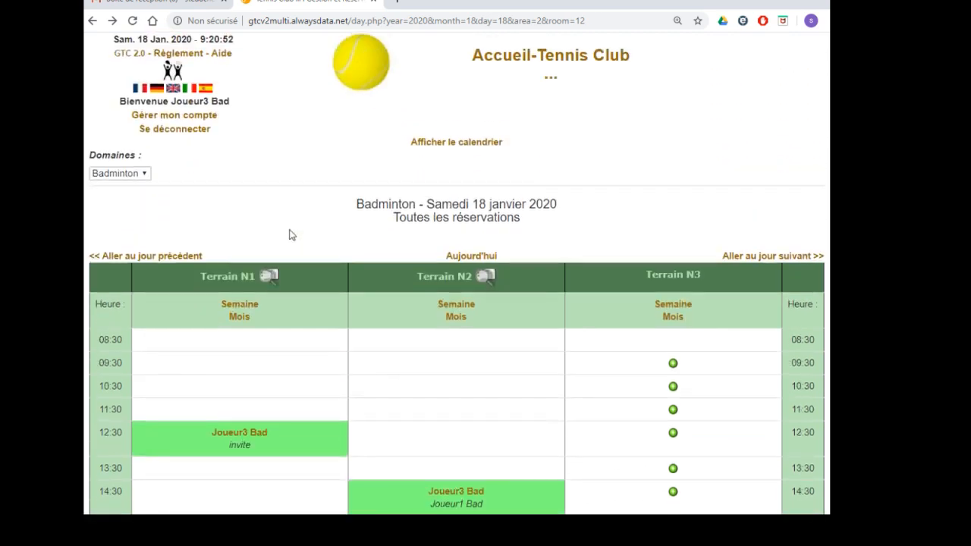
click(170, 121)
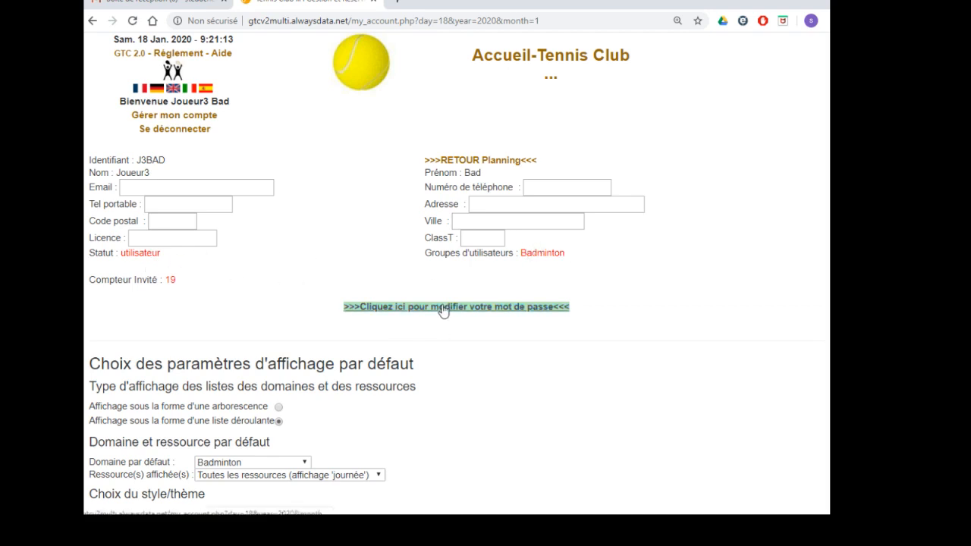
scroll(422, 369, down, 1)
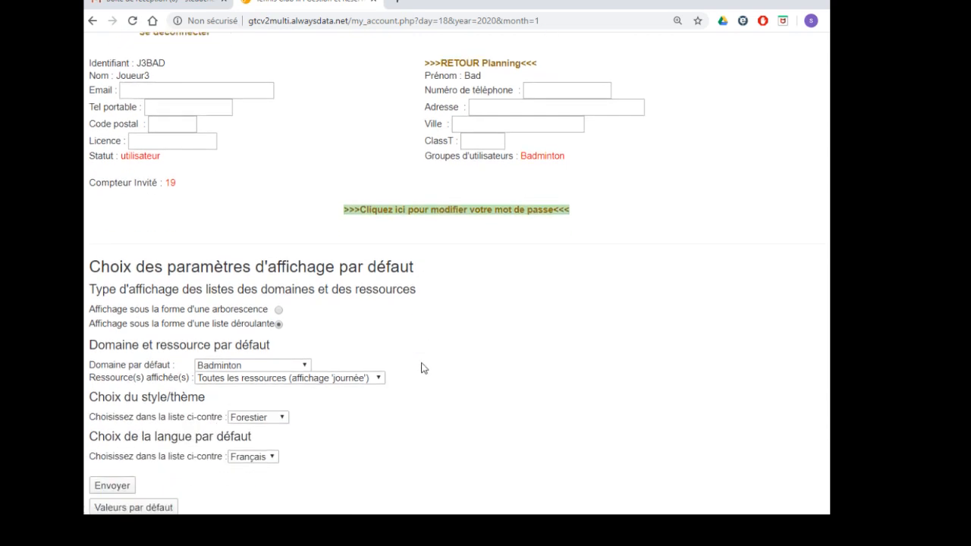
scroll(423, 369, up, 1)
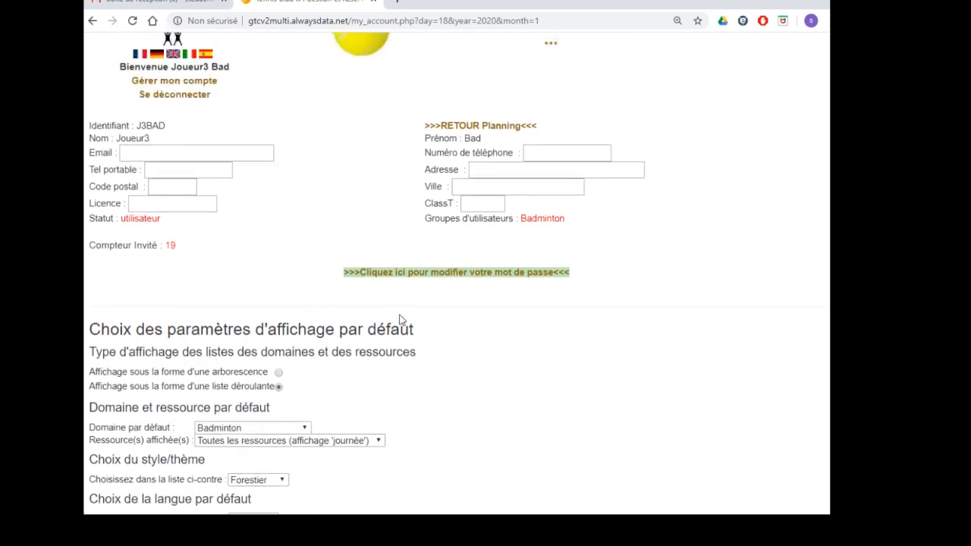
scroll(399, 321, up, 1)
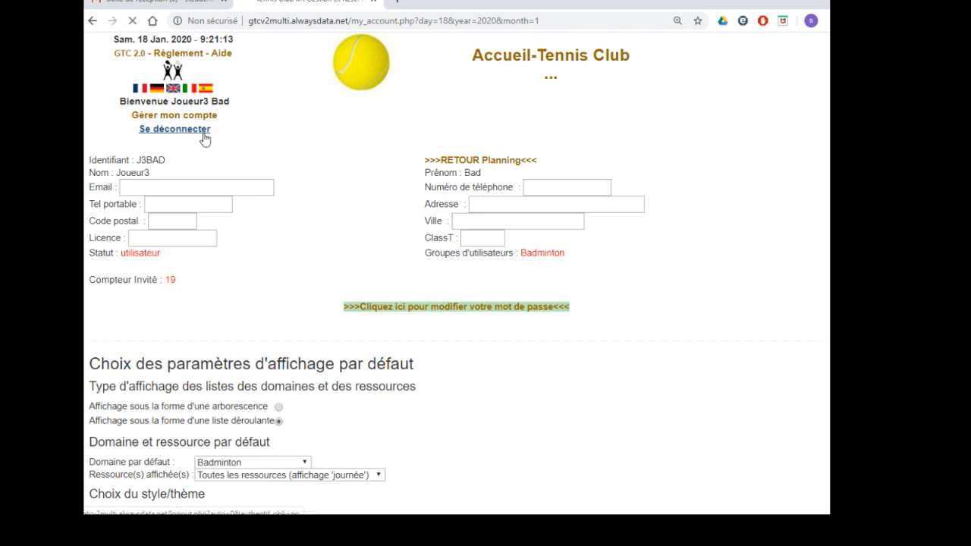
click(201, 132)
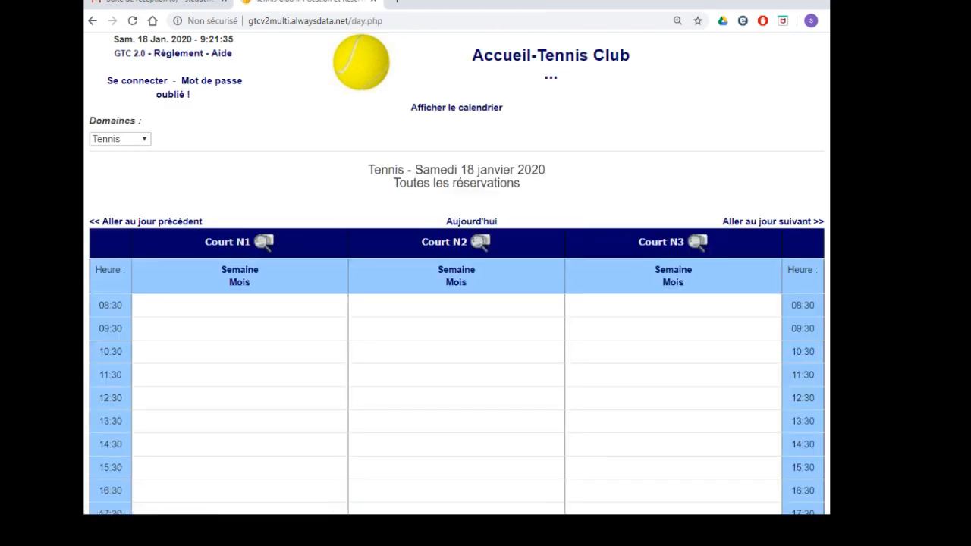